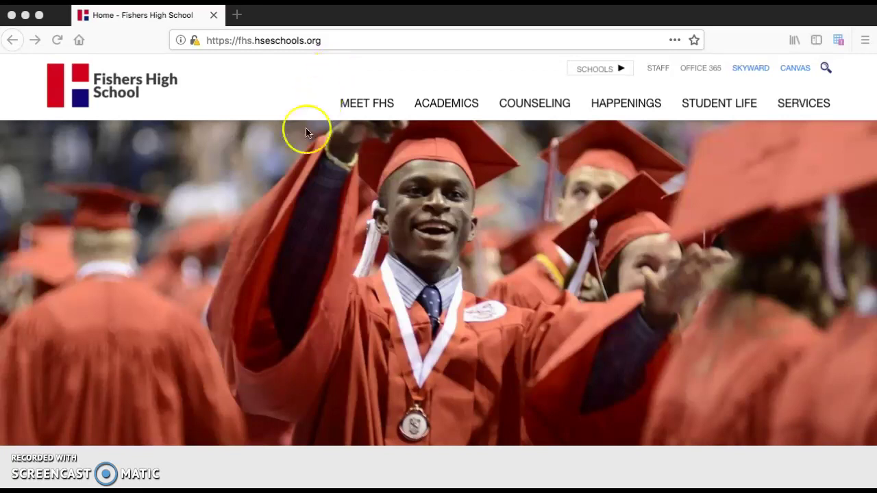
# - Scroll down the FHS home page to the quick links and open Naviance
pyautogui.scroll(-1, 414, 398)
pyautogui.scroll(-10, 414, 397)
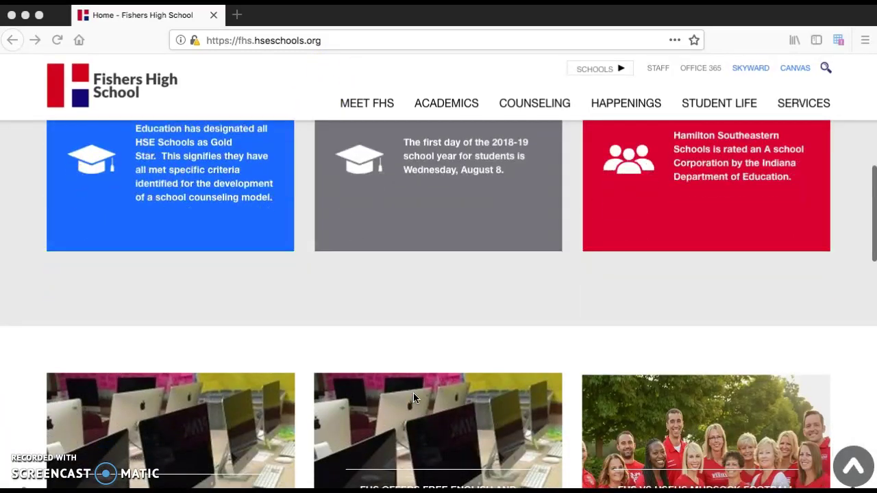
pyautogui.scroll(-3, 414, 397)
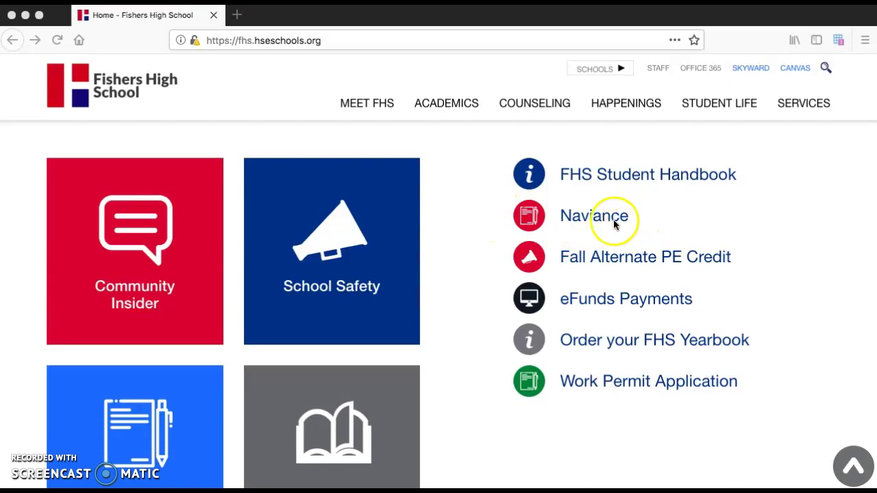
pyautogui.click(587, 218)
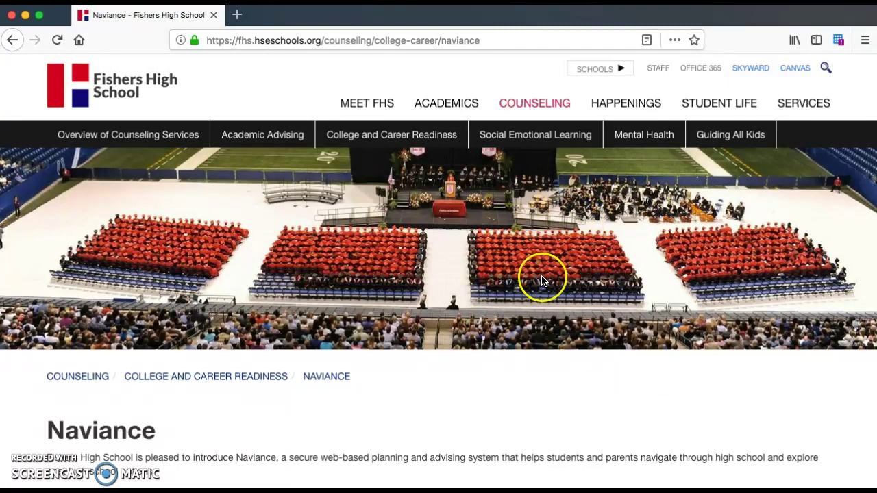
# - Scroll past 'What can Naviance do?' to the connection.naviance.com/fishershs link
pyautogui.scroll(-5, 541, 275)
pyautogui.scroll(-1, 541, 281)
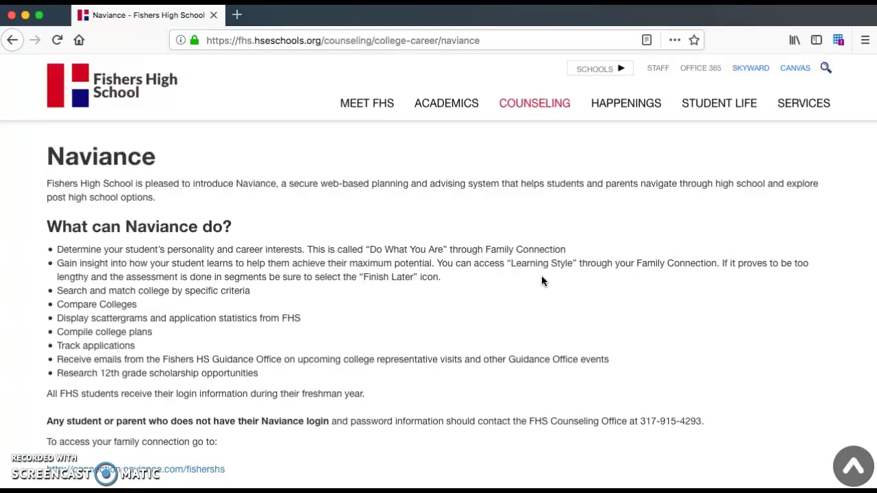
pyautogui.scroll(-3, 398, 329)
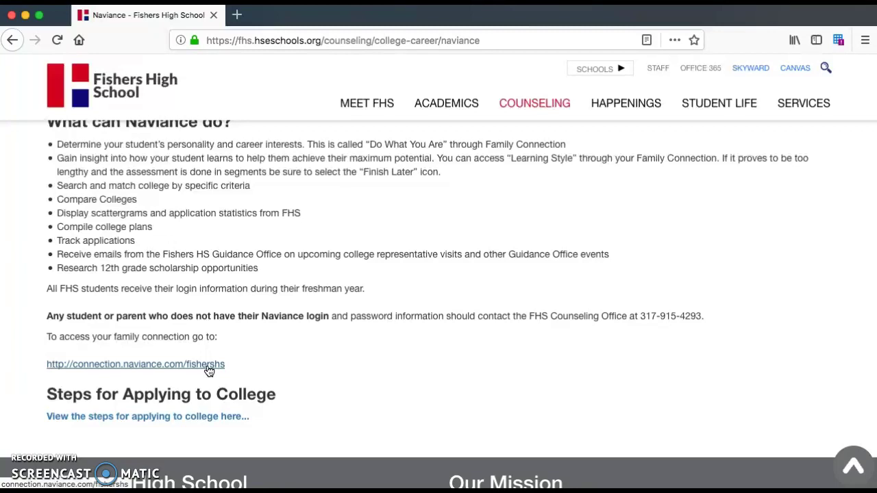
# - Open the Naviance family connection site and go to Colleges Home
pyautogui.click(209, 367)
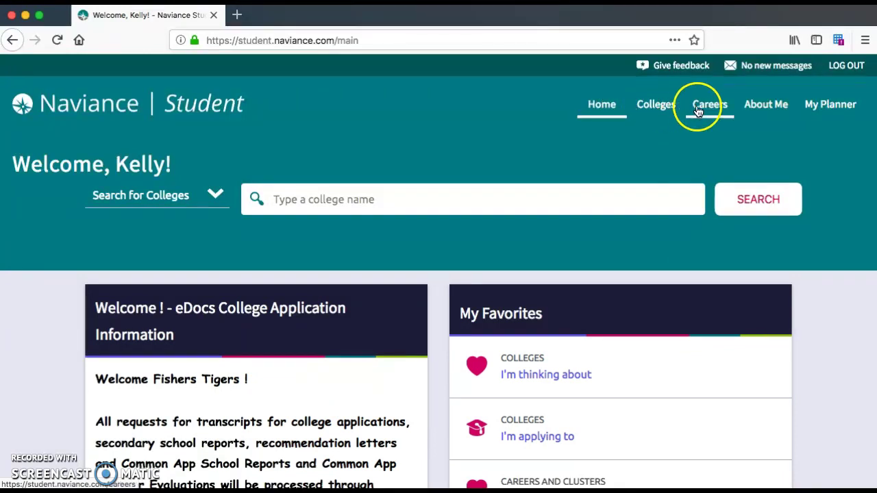
pyautogui.click(653, 107)
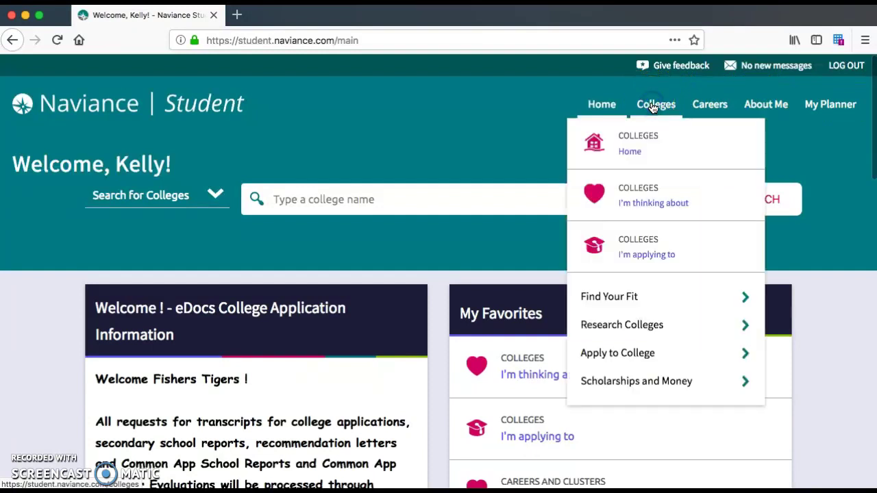
pyautogui.click(630, 148)
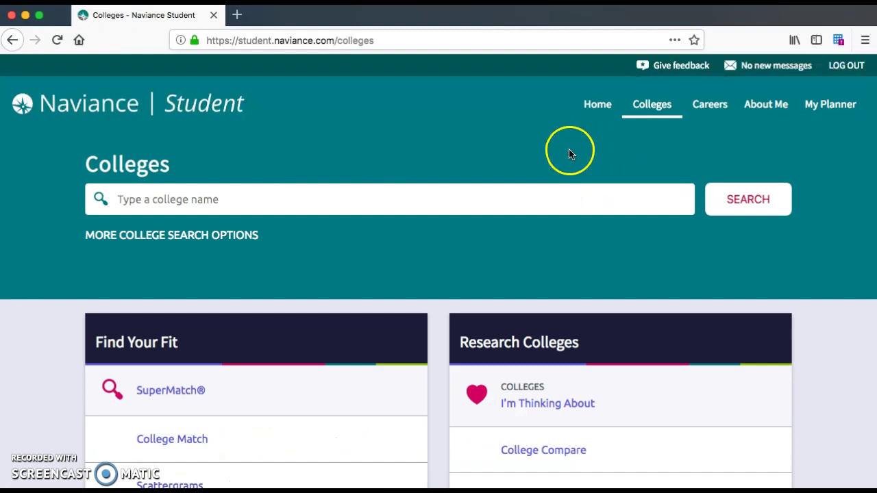
# - Launch SuperMatch from the Find Your Fit section
pyautogui.scroll(-3, 510, 272)
pyautogui.scroll(-1, 510, 271)
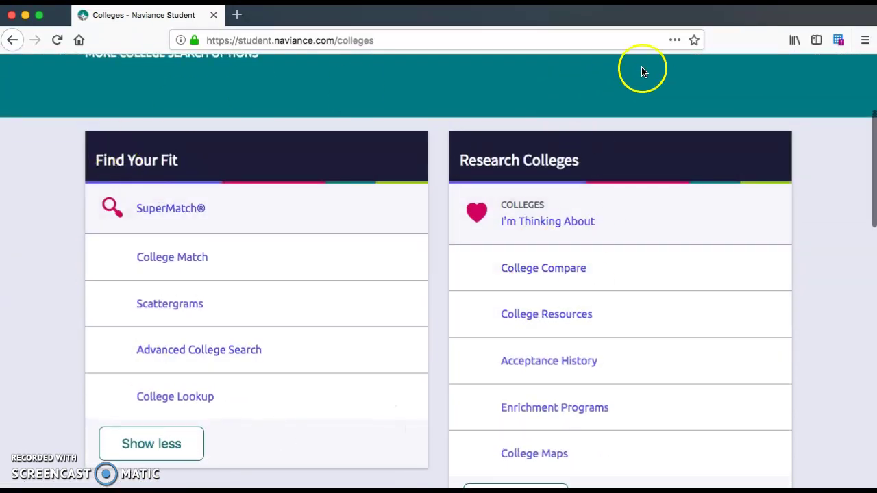
pyautogui.scroll(1, 739, 177)
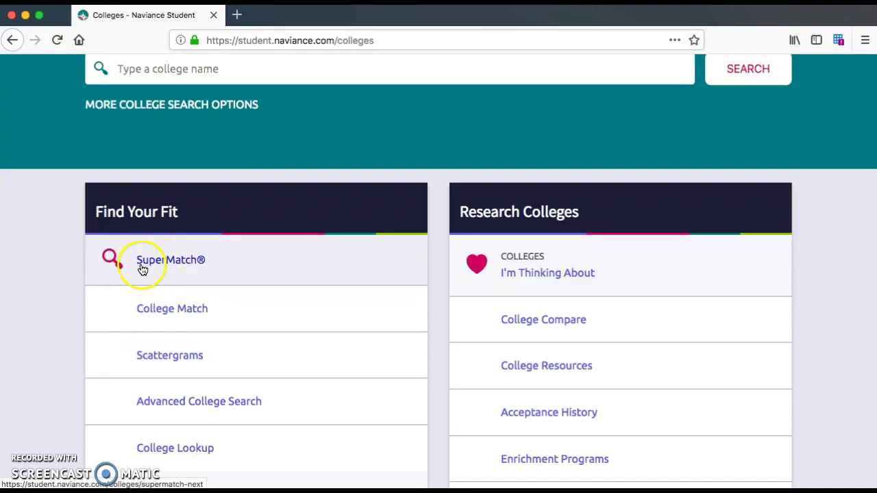
pyautogui.click(177, 265)
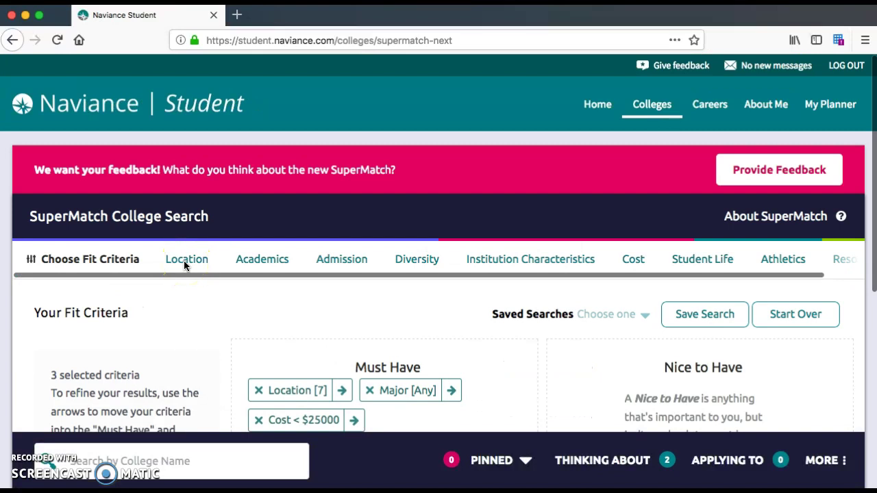
# - Remove the Location, Major and Cost chips from Must Have, leaving 0 criteria
pyautogui.click(258, 391)
pyautogui.click(258, 405)
pyautogui.click(257, 392)
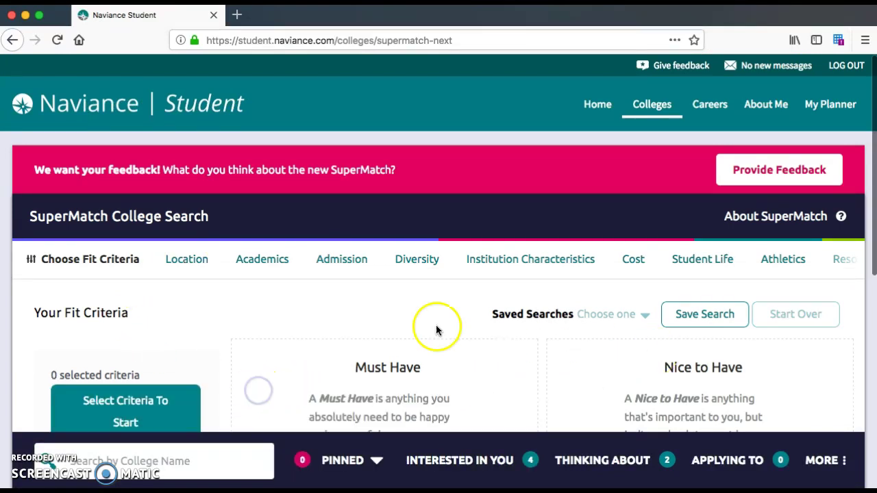
pyautogui.scroll(-3, 491, 361)
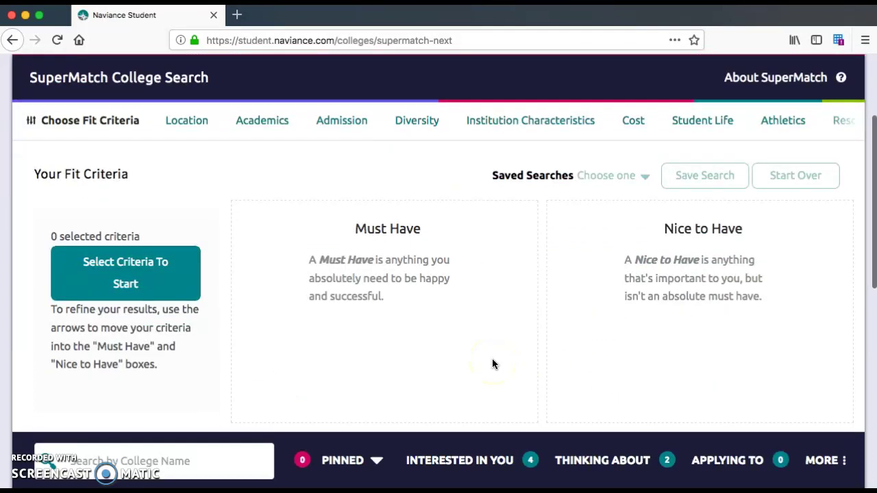
pyautogui.scroll(1, 492, 364)
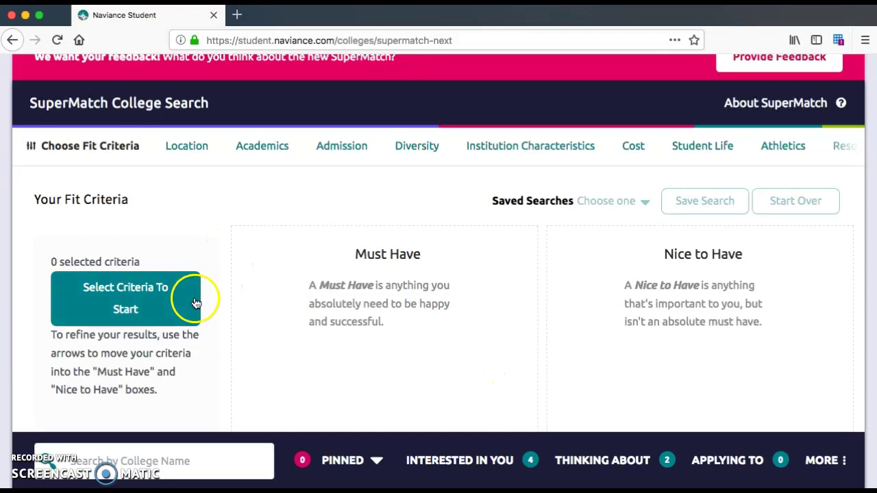
# - Add a distance criterion of within 50 miles of ZIP 46038, then continue to Academics
pyautogui.click(125, 293)
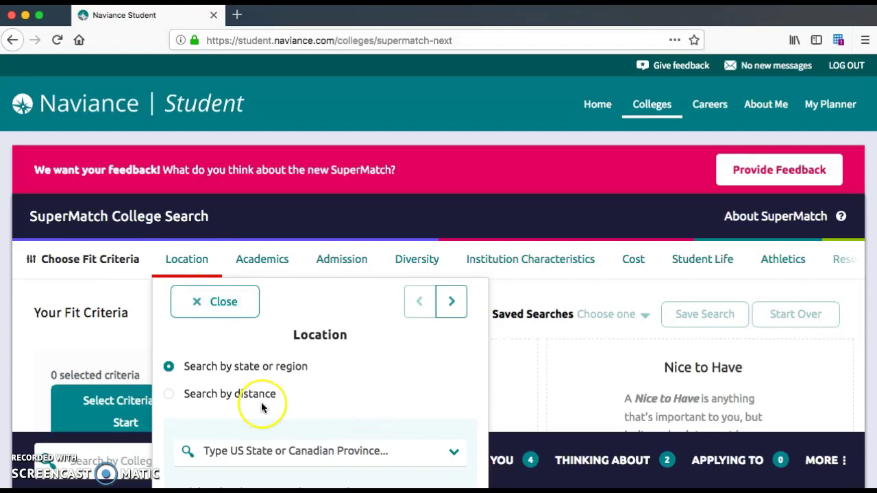
pyautogui.scroll(-1, 261, 406)
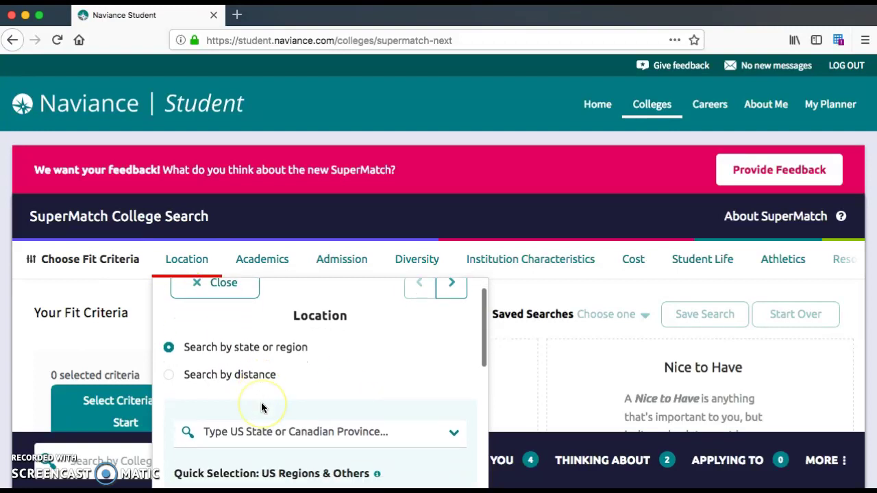
pyautogui.click(172, 364)
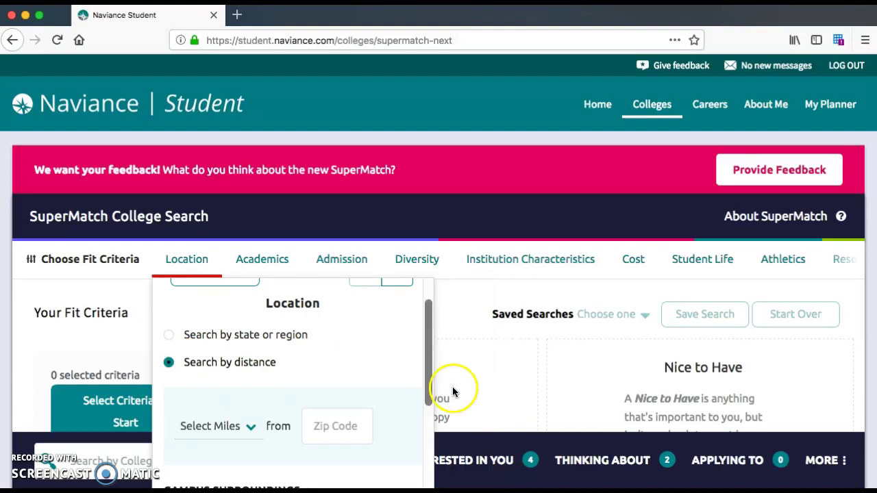
pyautogui.click(334, 436)
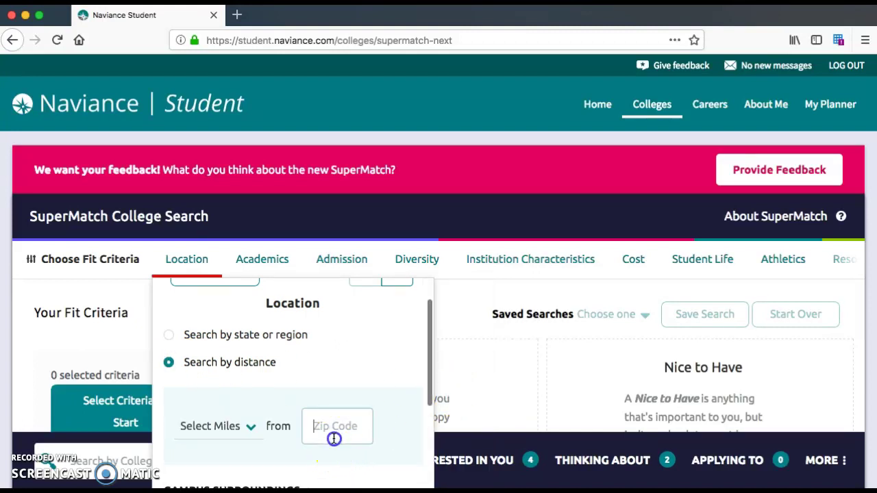
pyautogui.write('46038')
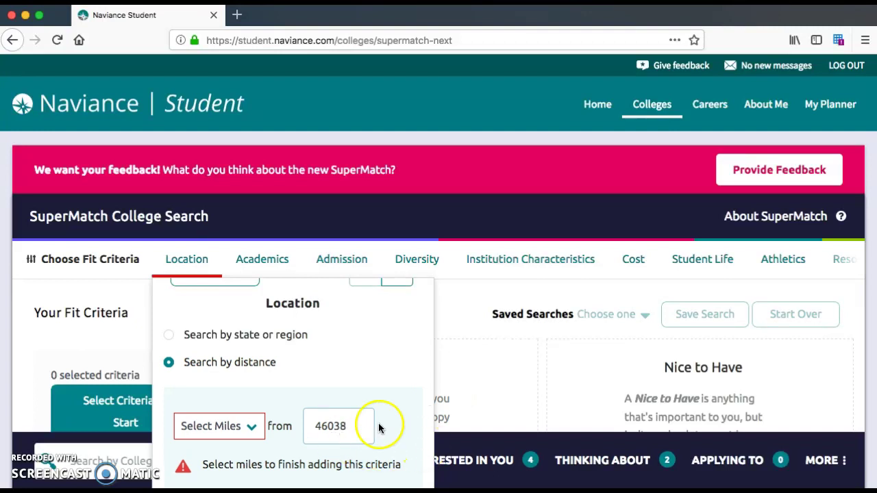
pyautogui.click(252, 428)
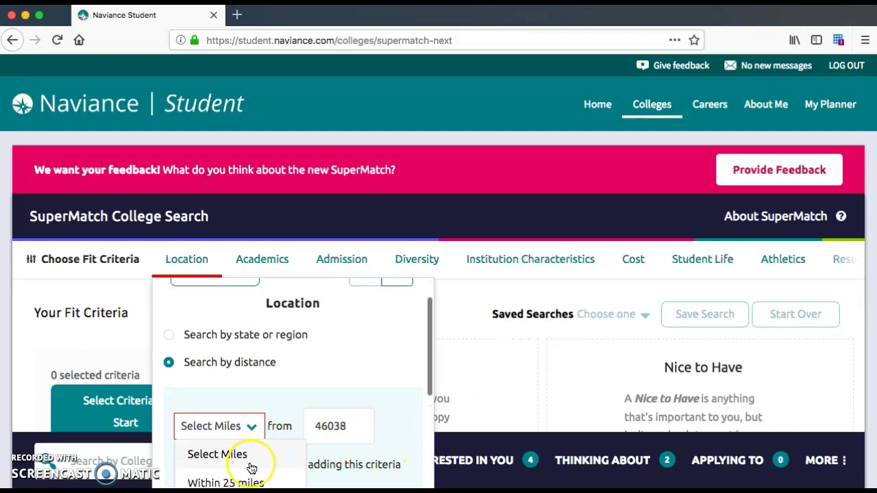
pyautogui.scroll(-3, 251, 466)
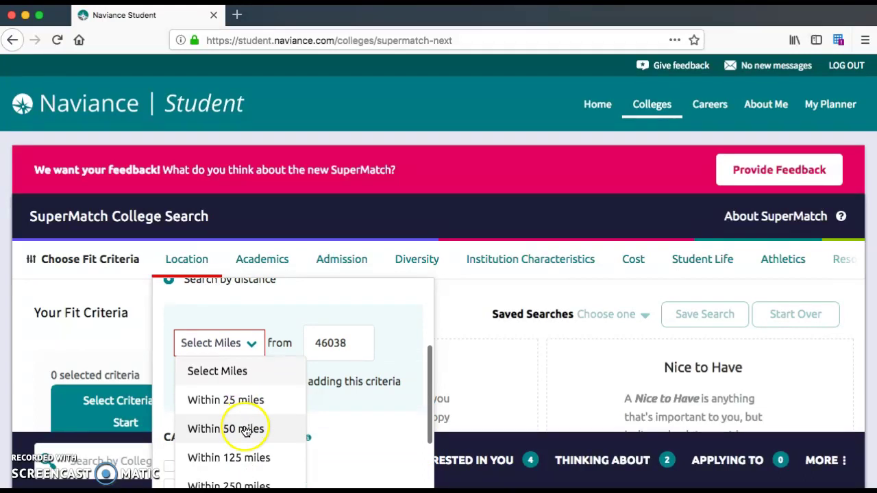
pyautogui.click(246, 430)
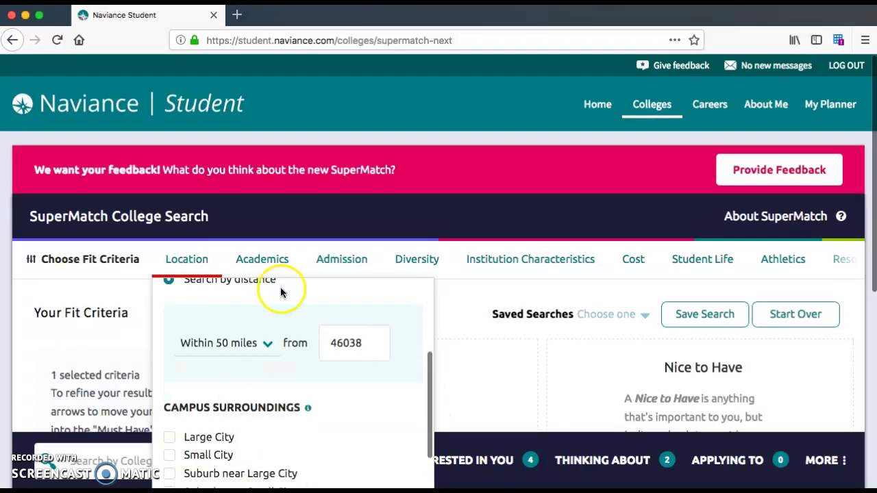
pyautogui.scroll(-2, 365, 396)
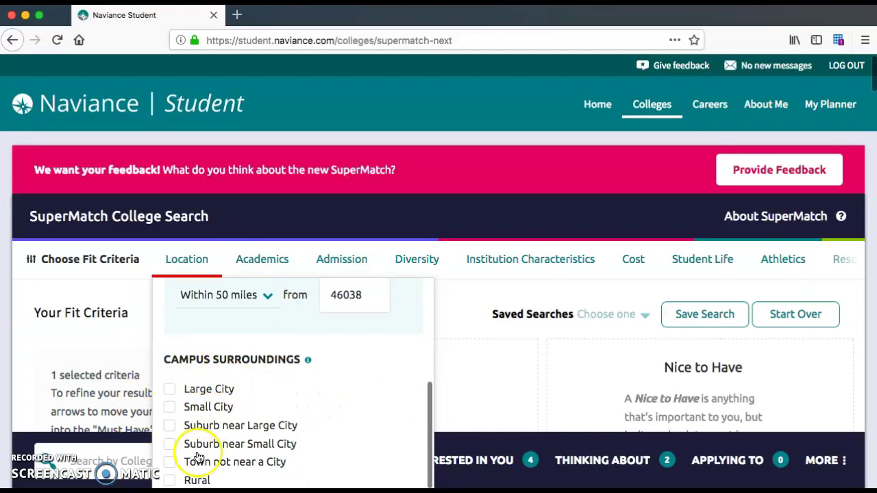
pyautogui.scroll(5, 374, 411)
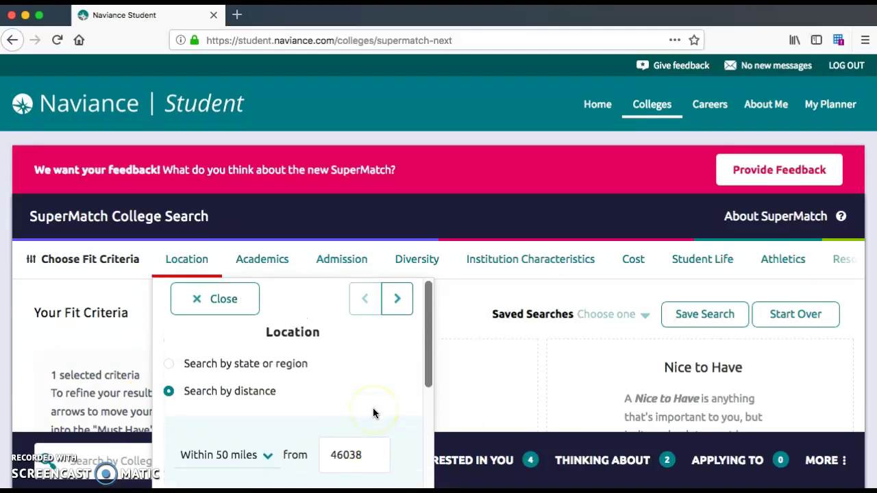
pyautogui.click(402, 306)
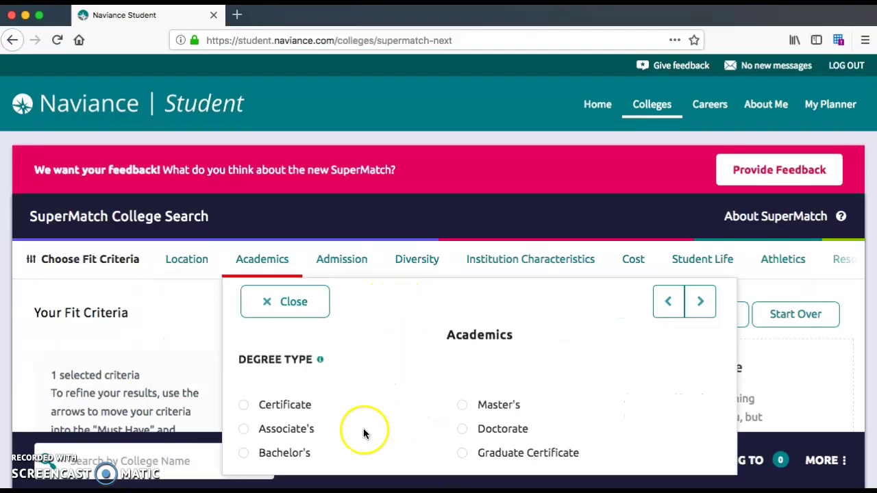
pyautogui.scroll(-1, 364, 433)
pyautogui.scroll(-2, 363, 433)
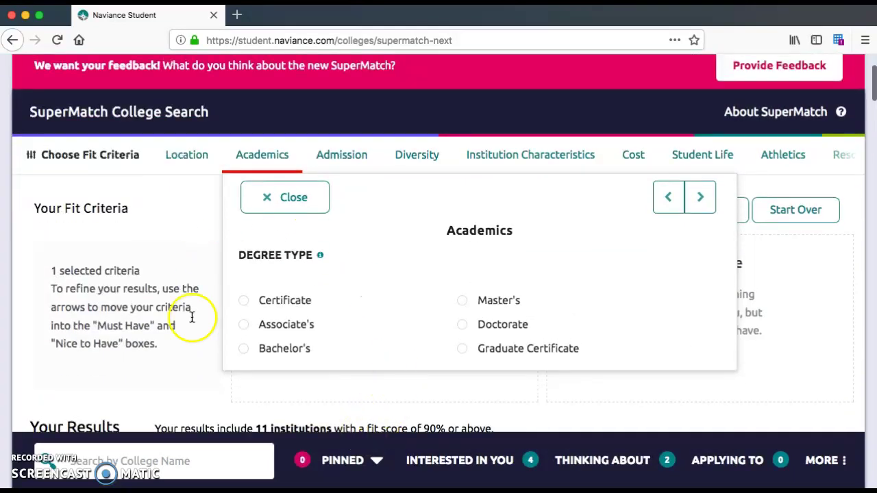
pyautogui.scroll(1, 370, 309)
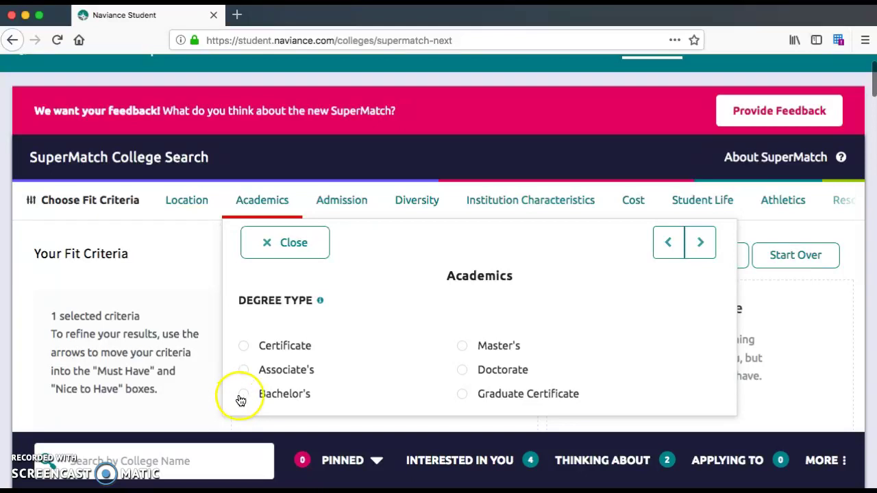
pyautogui.click(244, 396)
pyautogui.scroll(-2, 431, 380)
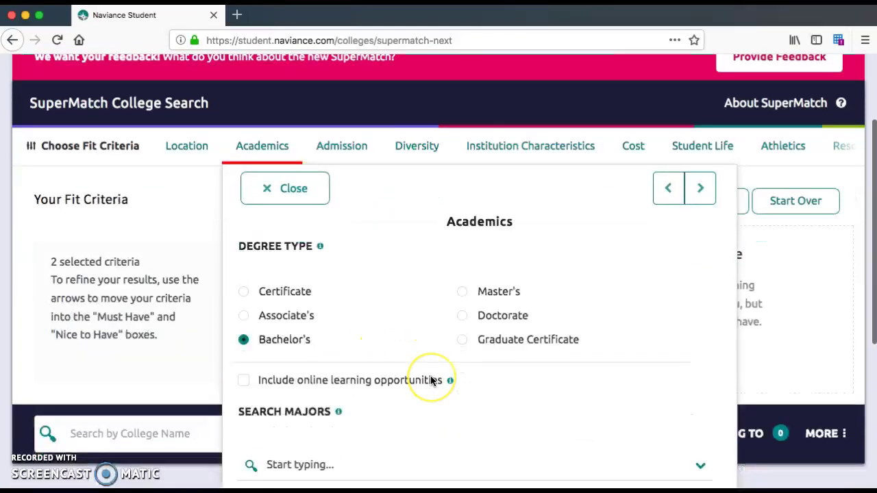
pyautogui.scroll(-4, 432, 380)
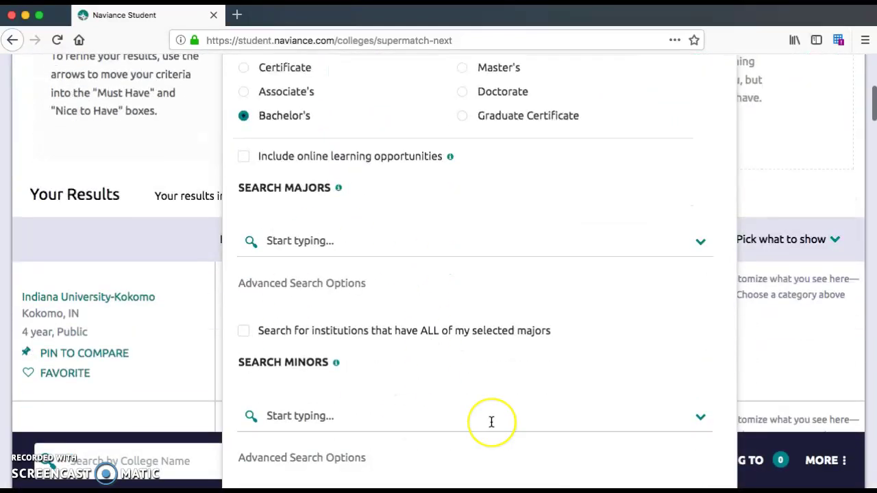
pyautogui.scroll(-3, 491, 421)
pyautogui.scroll(10, 491, 422)
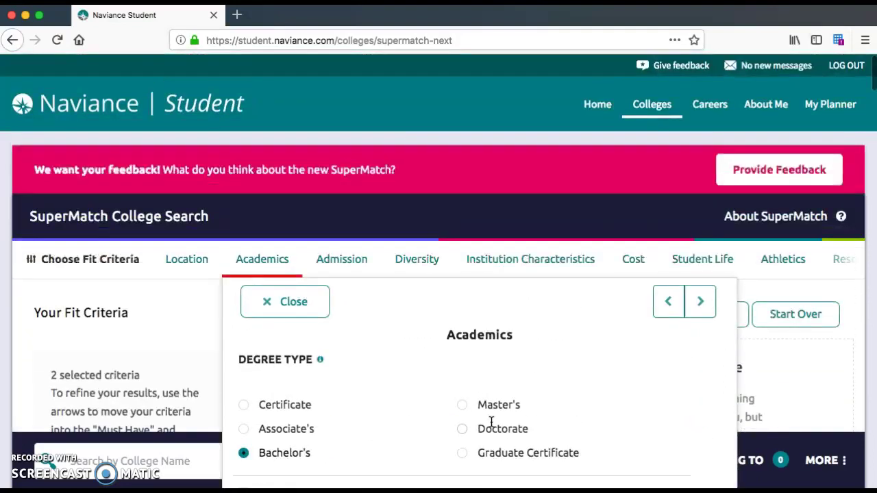
# - Set a 3.1 GPA in the Admission criteria
pyautogui.click(700, 302)
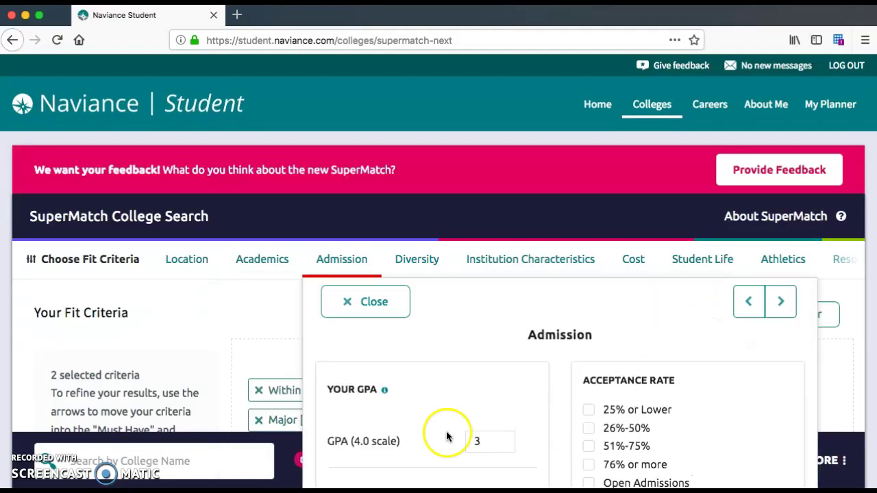
pyautogui.scroll(-2, 452, 372)
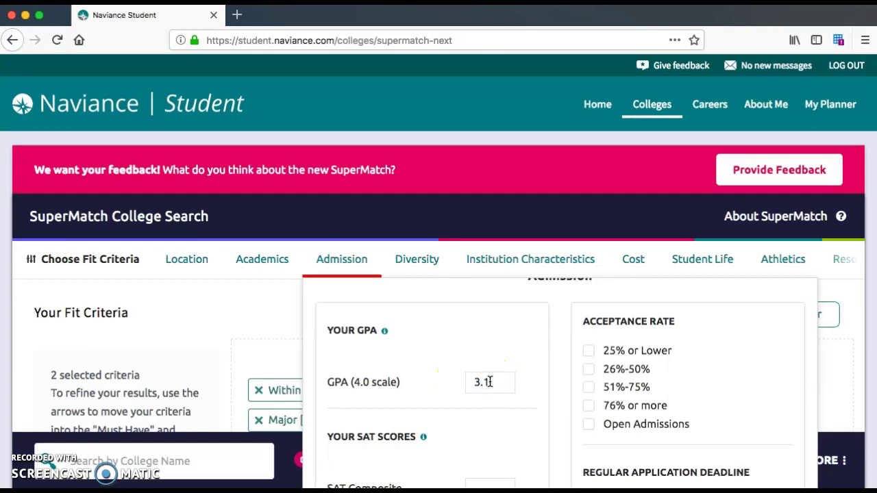
pyautogui.scroll(-7, 478, 447)
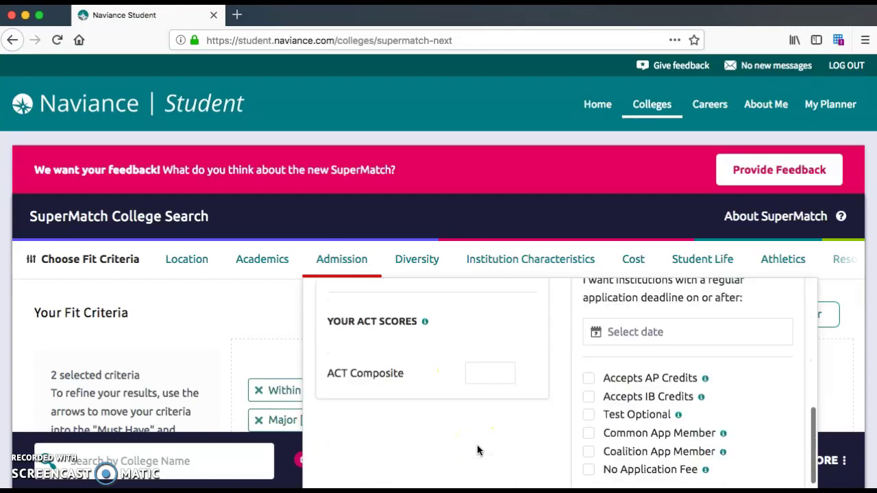
pyautogui.scroll(-3, 478, 450)
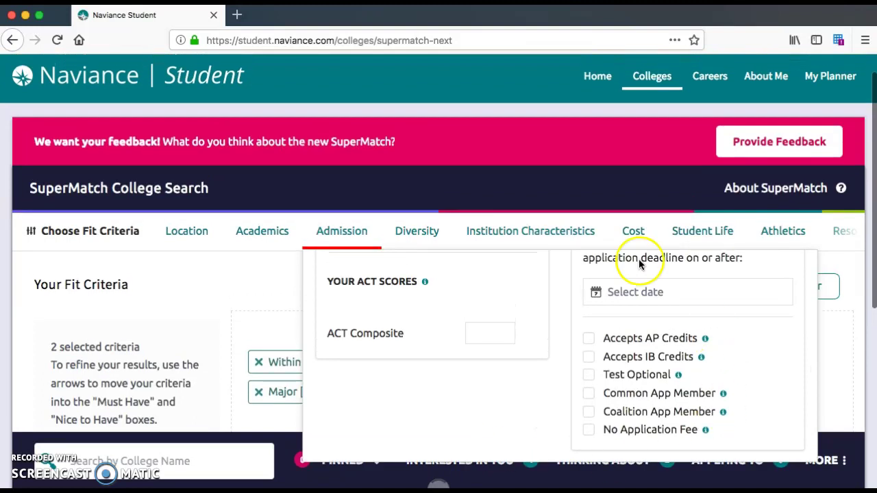
pyautogui.scroll(10, 470, 382)
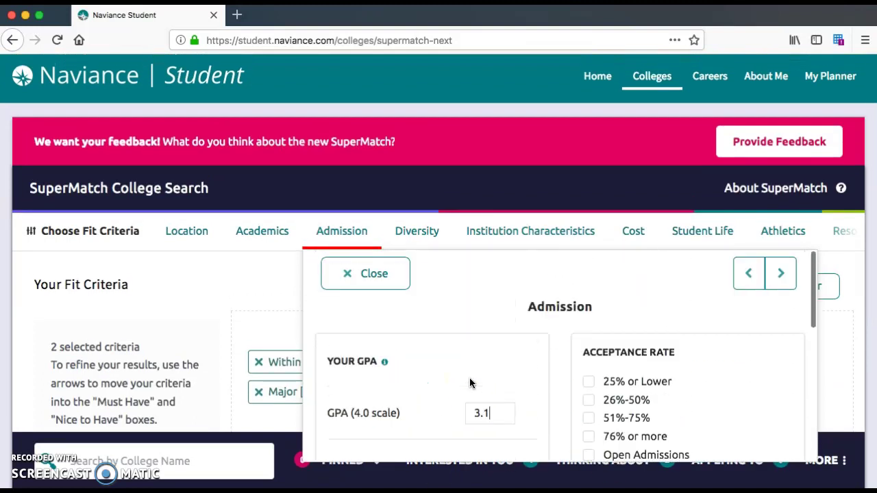
# - Review the Diversity criteria without selecting any
pyautogui.click(781, 276)
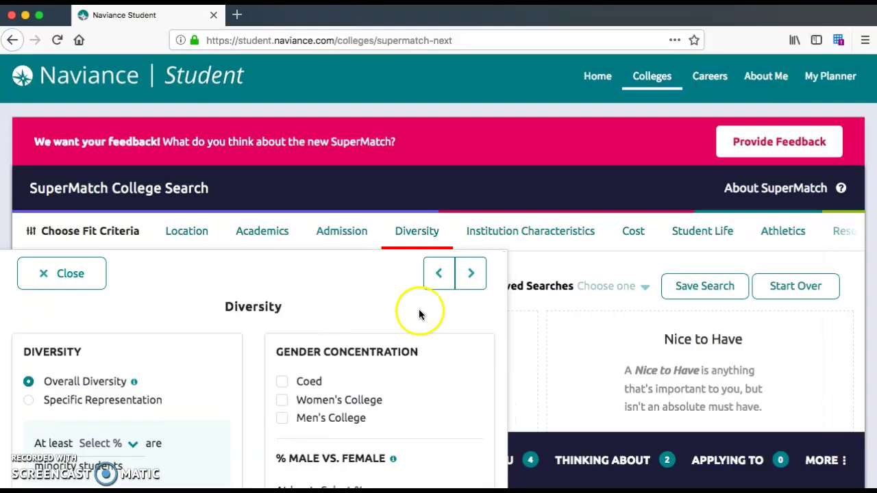
pyautogui.scroll(-5, 411, 382)
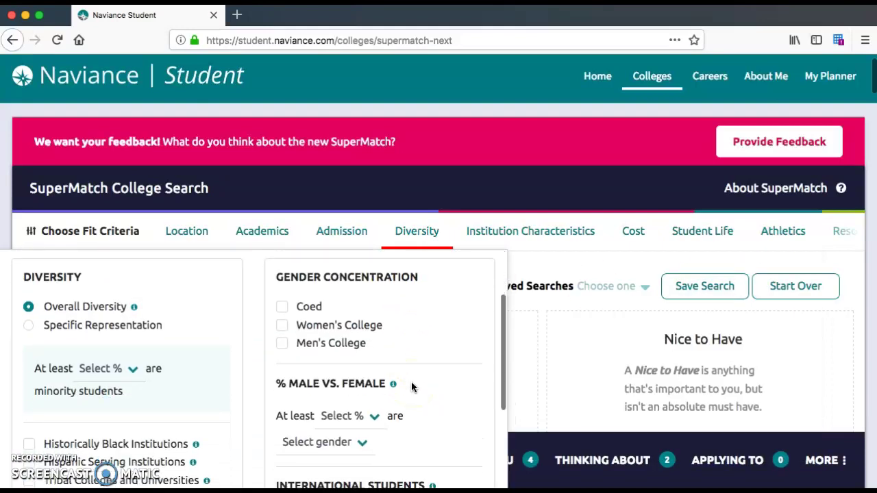
pyautogui.scroll(5, 412, 387)
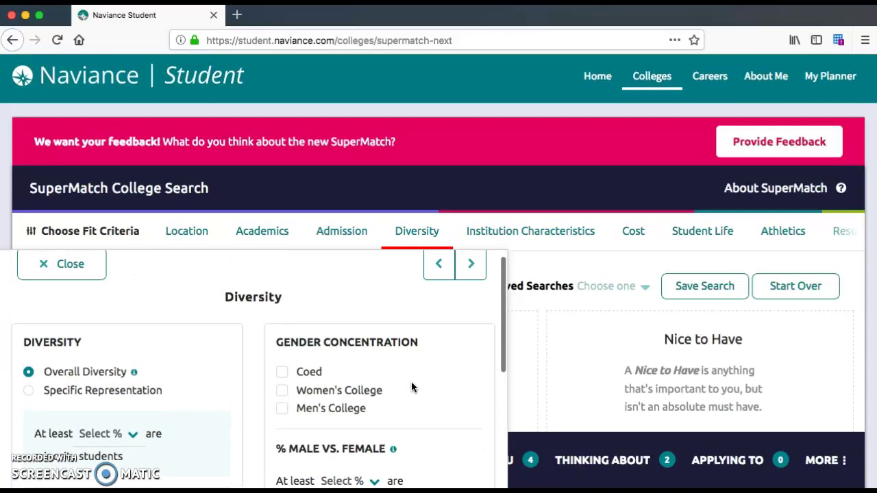
pyautogui.scroll(-2, 412, 388)
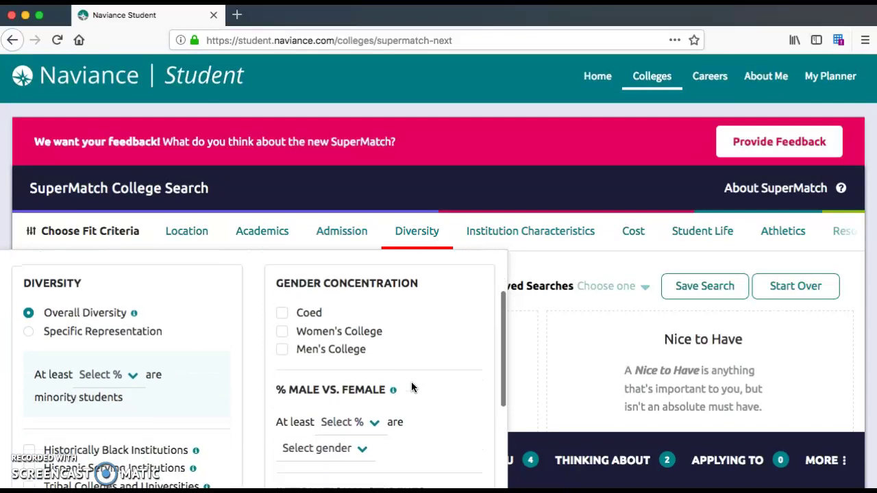
pyautogui.scroll(-8, 411, 388)
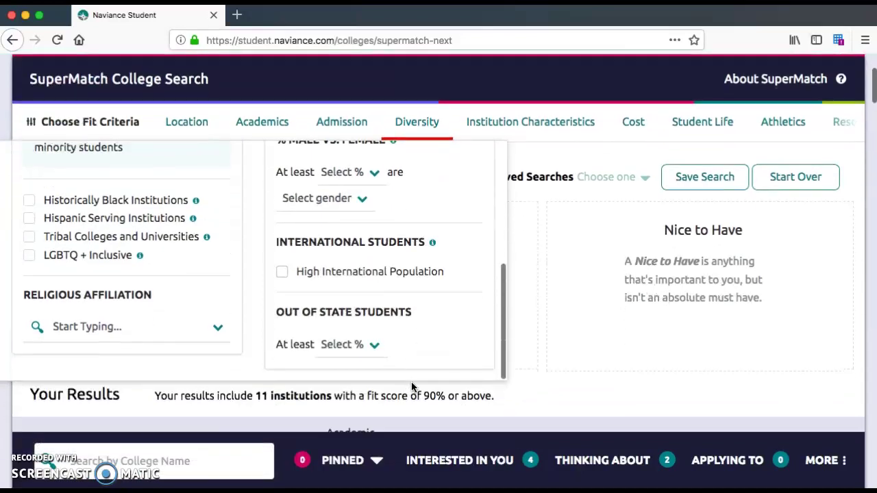
pyautogui.scroll(5, 412, 388)
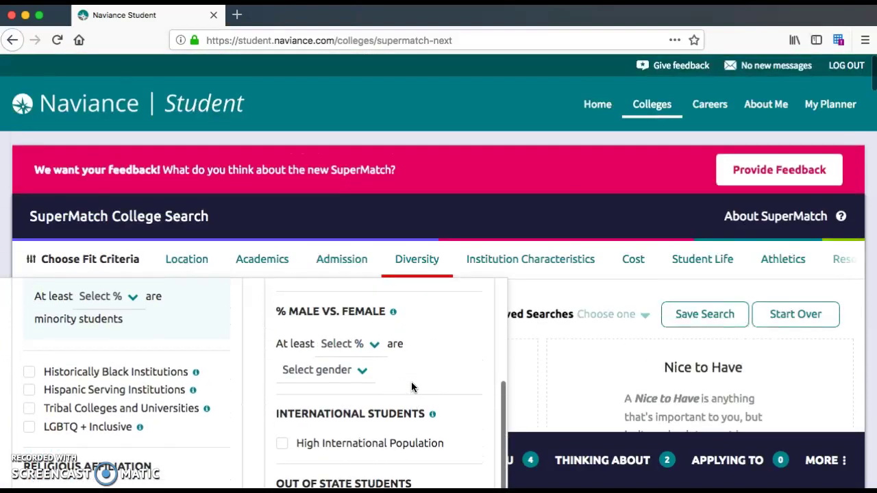
pyautogui.scroll(5, 416, 370)
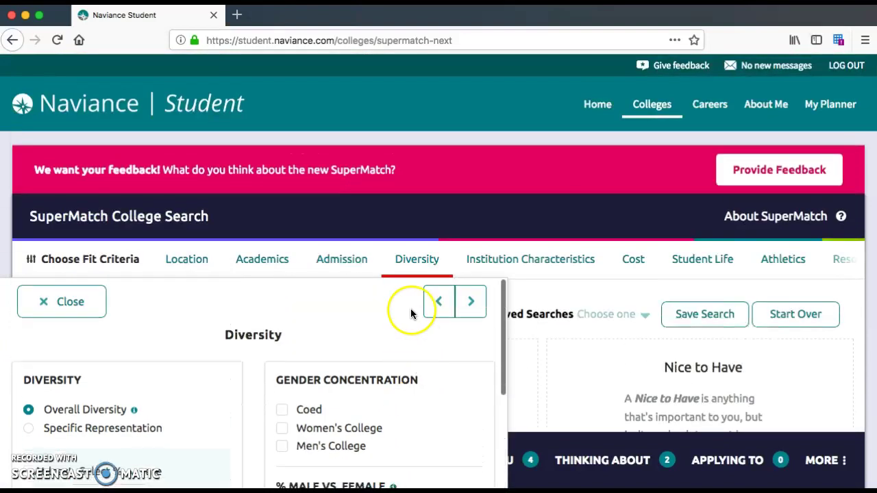
# - Step through Institution Characteristics to the Cost criteria
pyautogui.click(471, 303)
pyautogui.scroll(-2, 505, 466)
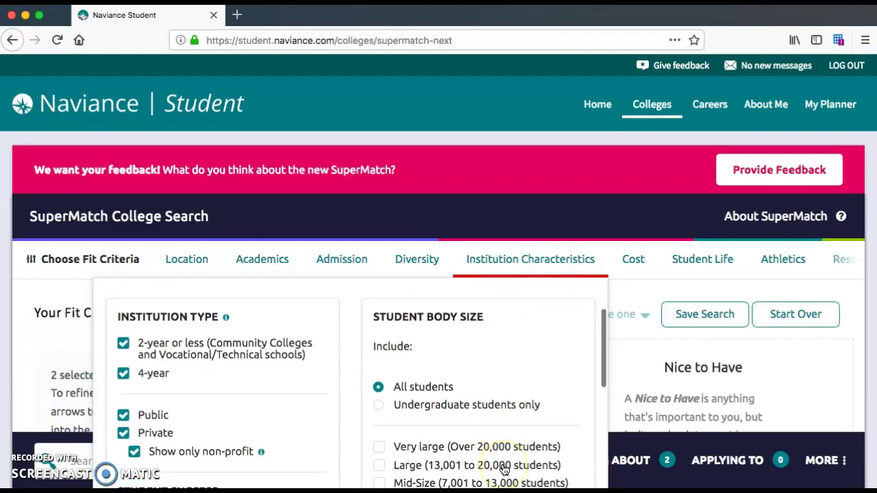
pyautogui.scroll(-3, 505, 470)
pyautogui.scroll(1, 505, 470)
pyautogui.scroll(-1, 505, 470)
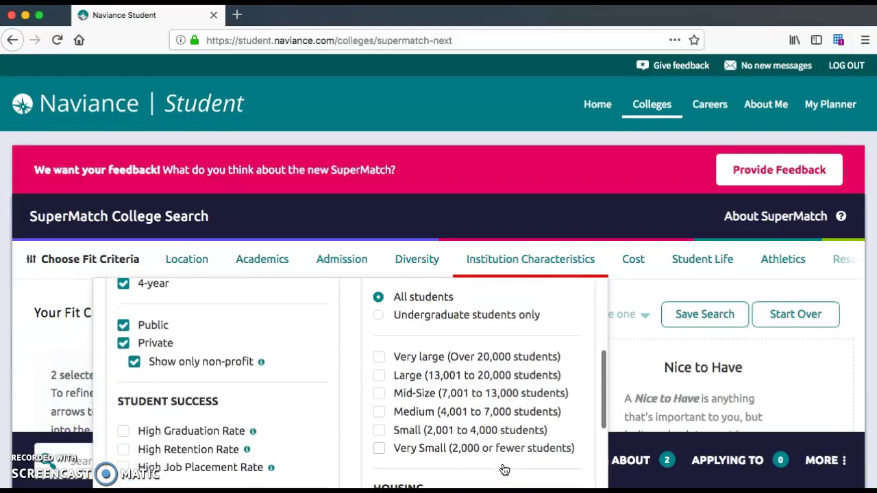
pyautogui.scroll(5, 504, 470)
pyautogui.click(577, 306)
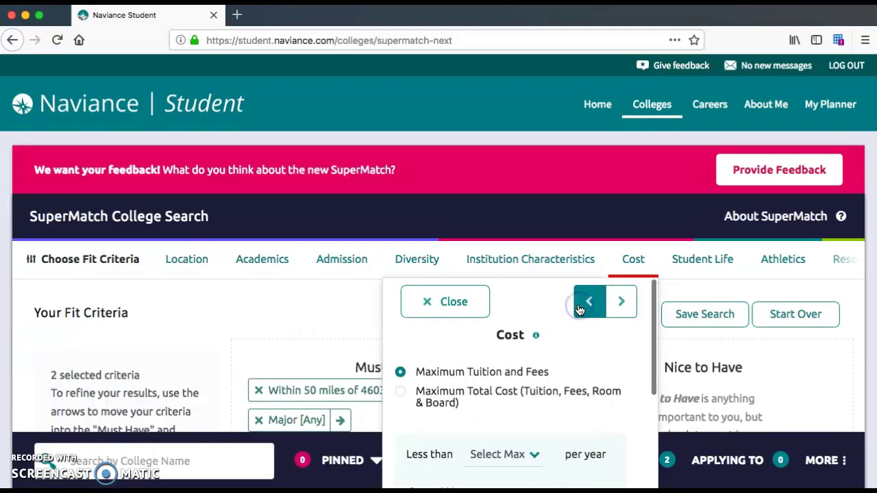
# - Choose Maximum Total Cost with a $20,000 yearly limit
pyautogui.scroll(-3, 568, 407)
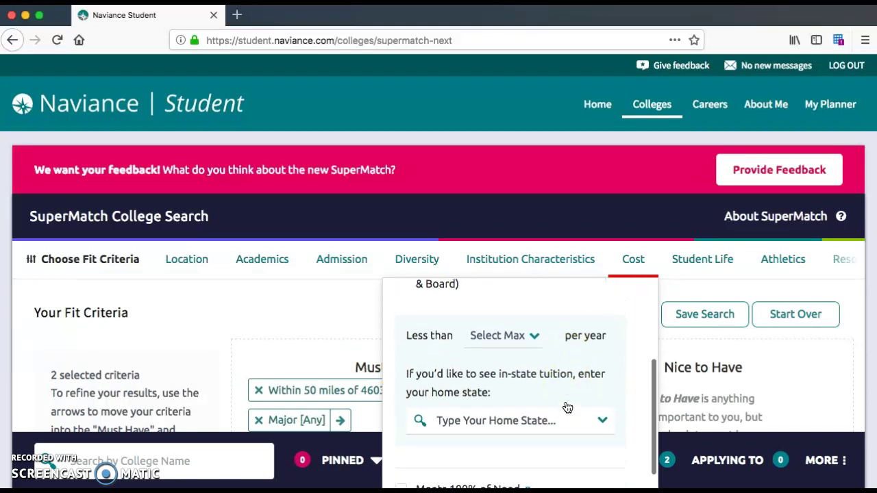
pyautogui.scroll(3, 568, 407)
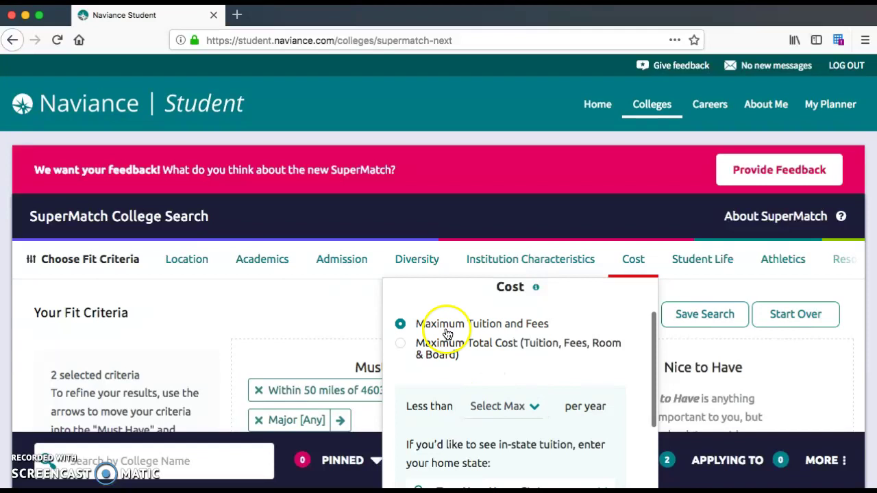
pyautogui.click(401, 345)
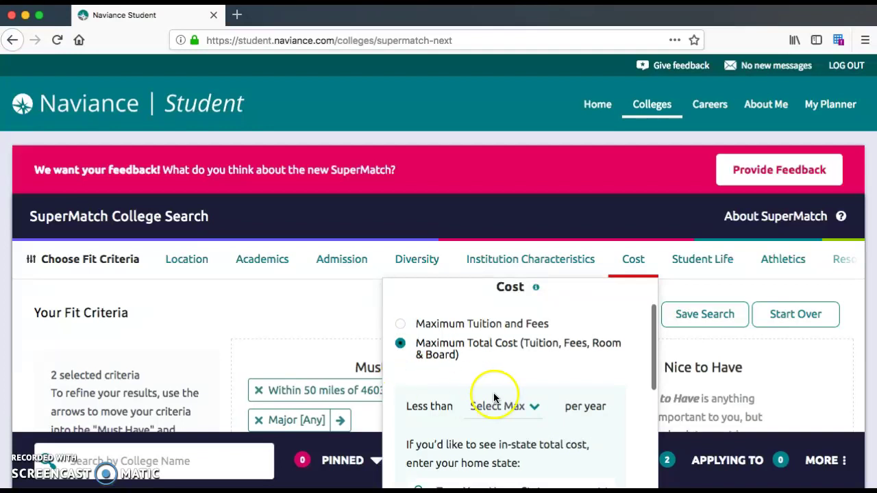
pyautogui.scroll(-3, 494, 396)
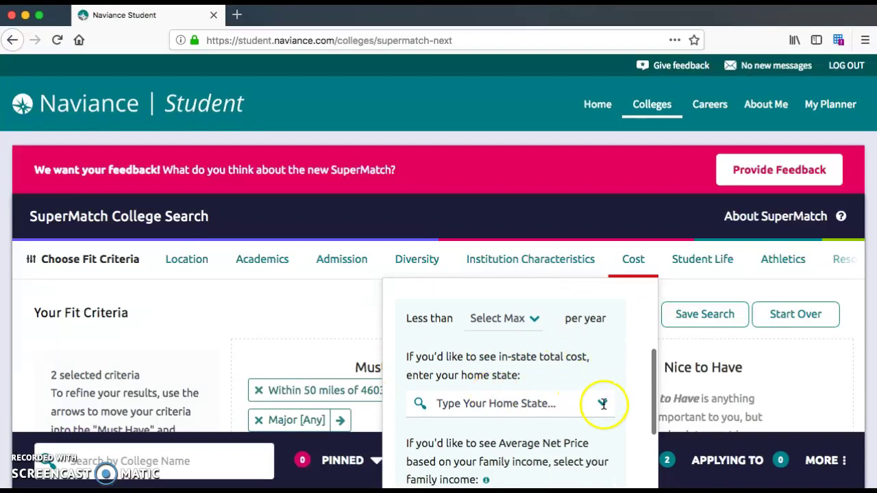
pyautogui.click(501, 317)
pyautogui.scroll(-2, 502, 405)
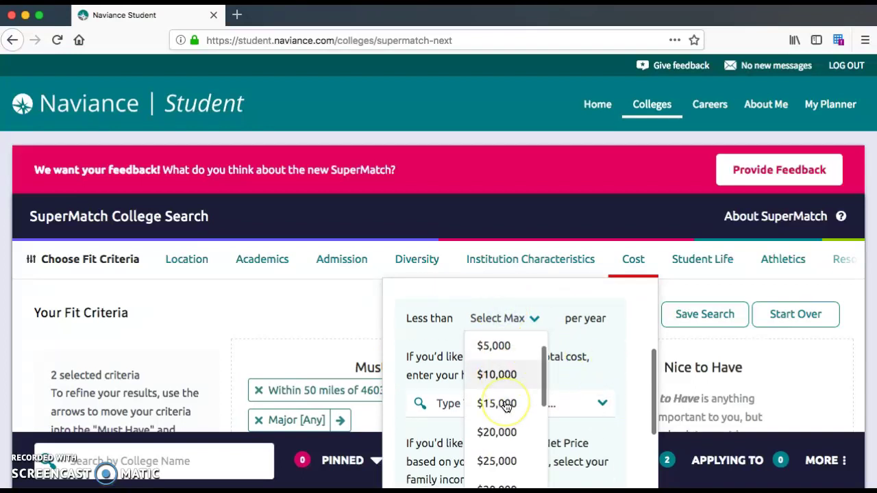
pyautogui.click(503, 414)
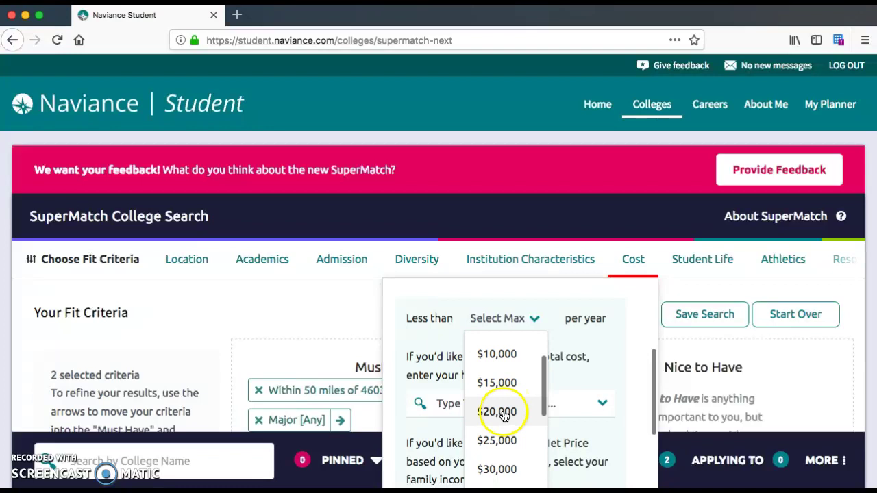
pyautogui.click(503, 413)
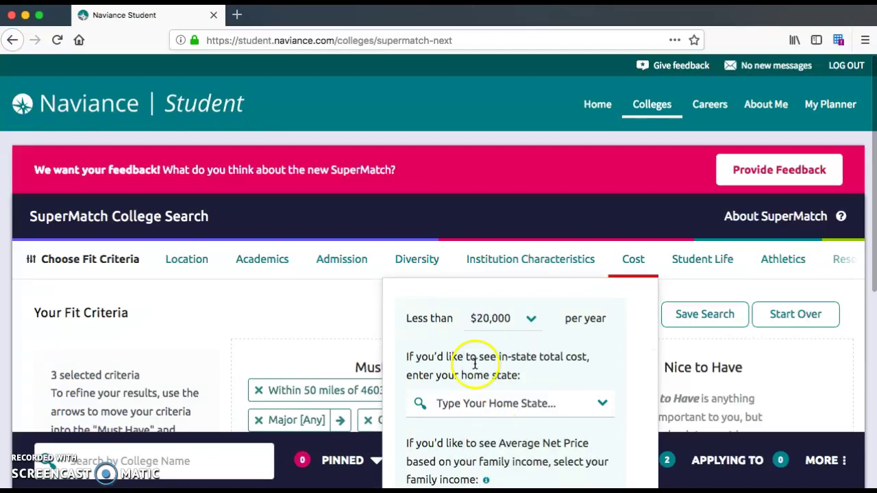
# - Set Indiana as the home state and continue to Student Life
pyautogui.click(602, 402)
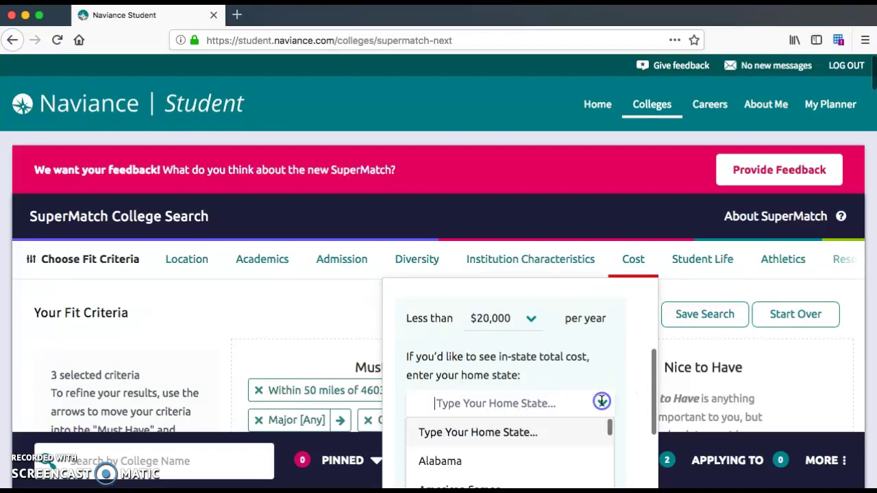
pyautogui.scroll(-2, 485, 433)
pyautogui.scroll(-5, 485, 442)
pyautogui.scroll(-3, 486, 451)
pyautogui.click(464, 446)
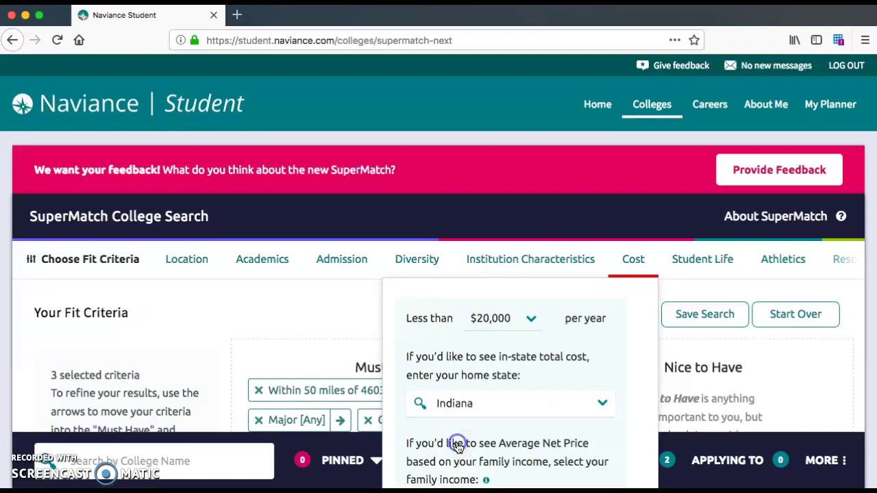
pyautogui.scroll(-3, 568, 426)
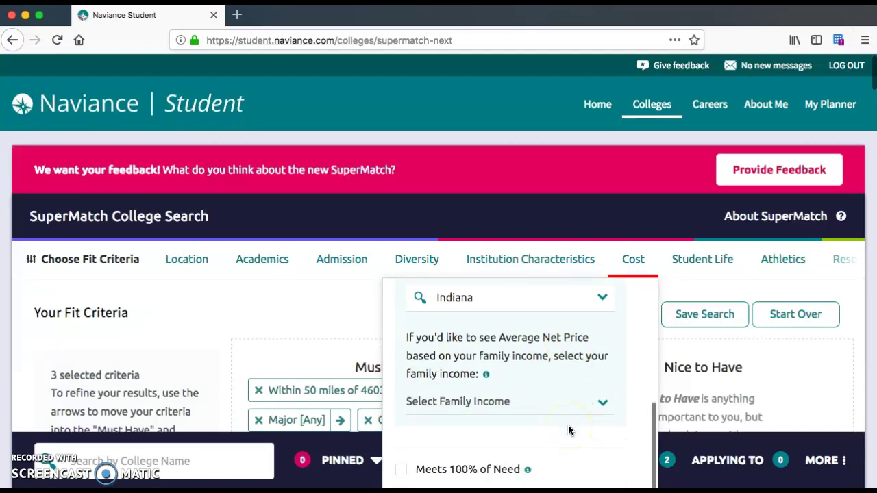
pyautogui.scroll(-3, 568, 431)
pyautogui.scroll(1, 568, 430)
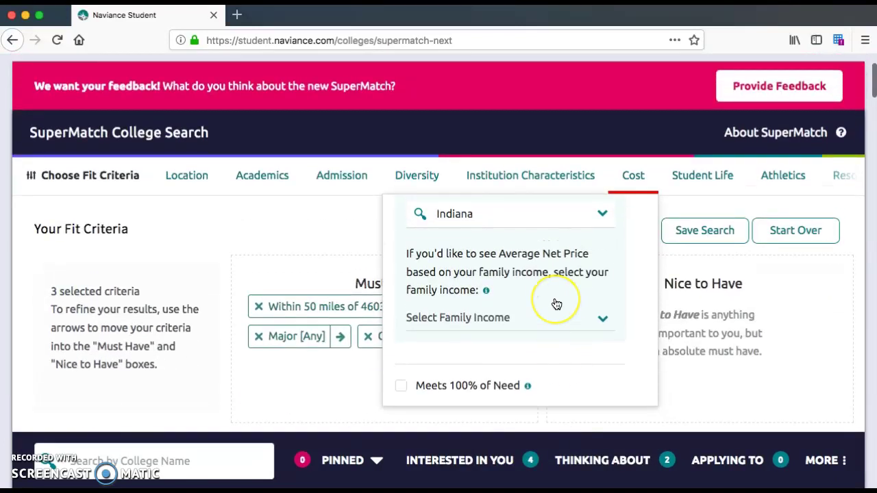
pyautogui.scroll(5, 556, 303)
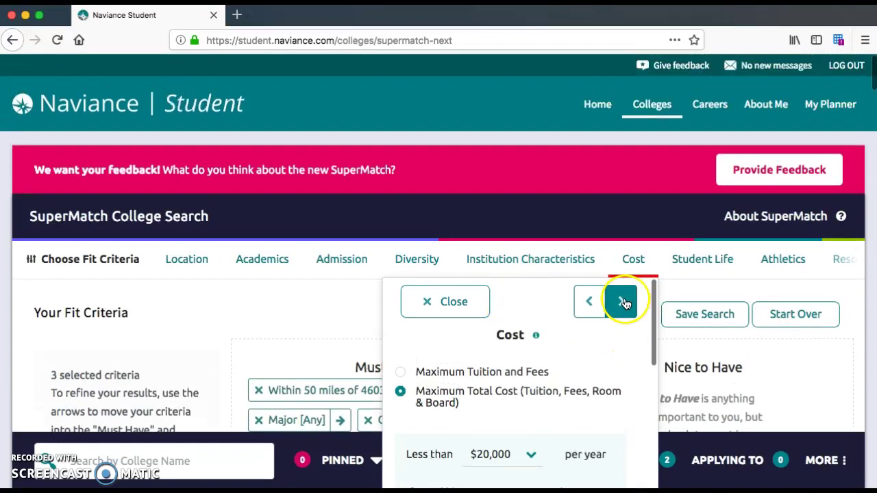
pyautogui.click(624, 303)
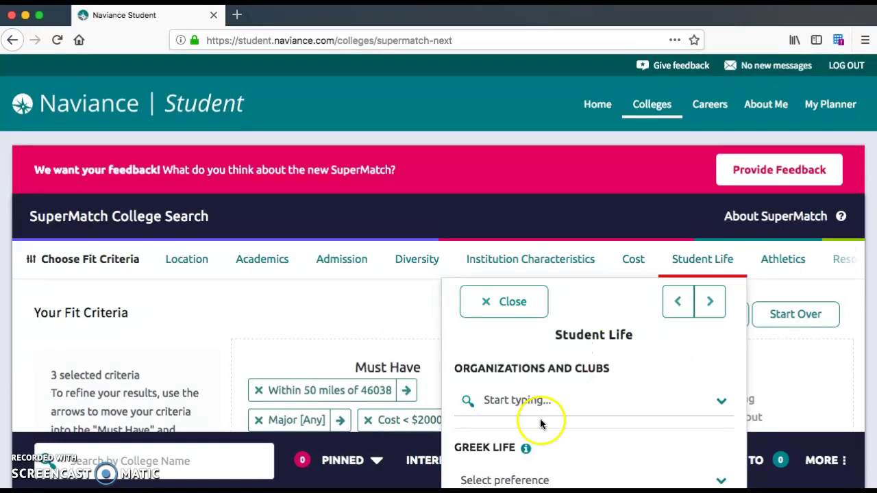
# - Step past Athletics, look over the Resources options, and close the criteria picker
pyautogui.click(710, 303)
pyautogui.click(845, 265)
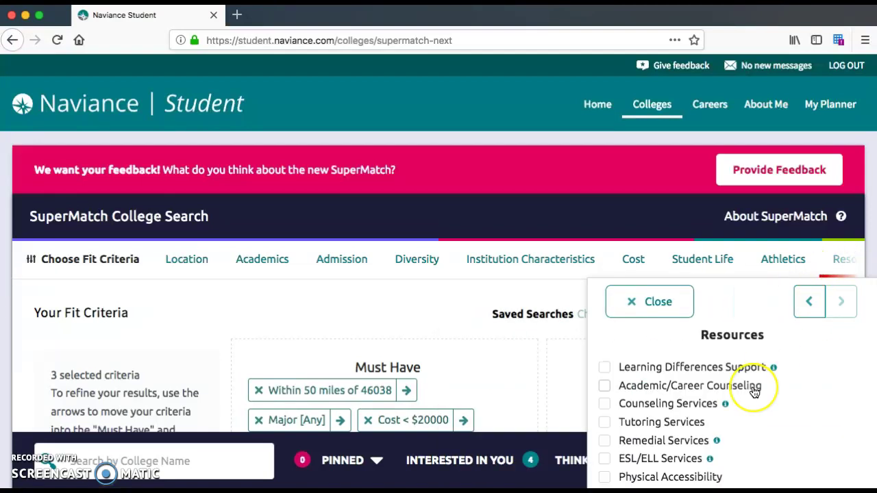
pyautogui.scroll(-3, 753, 389)
pyautogui.scroll(1, 754, 392)
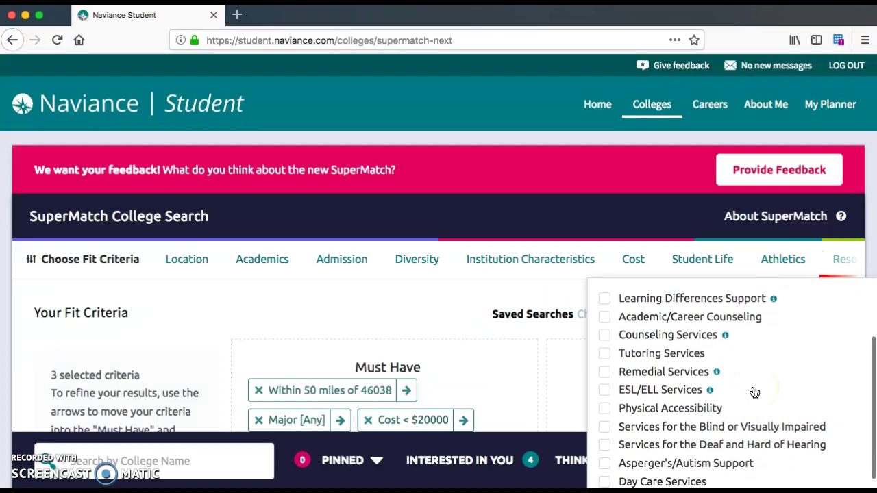
pyautogui.click(417, 317)
# - Scroll the results down to University of Baltimore and view why it scored 75%
pyautogui.scroll(-5, 542, 353)
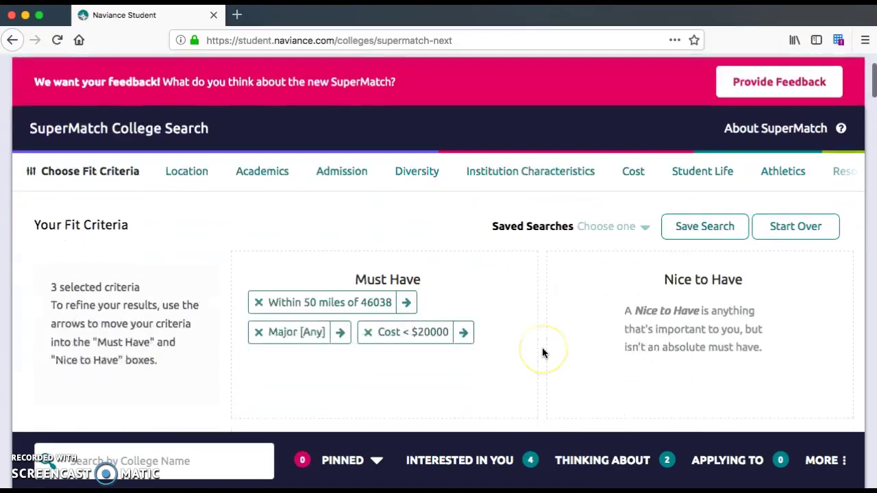
pyautogui.scroll(-2, 542, 353)
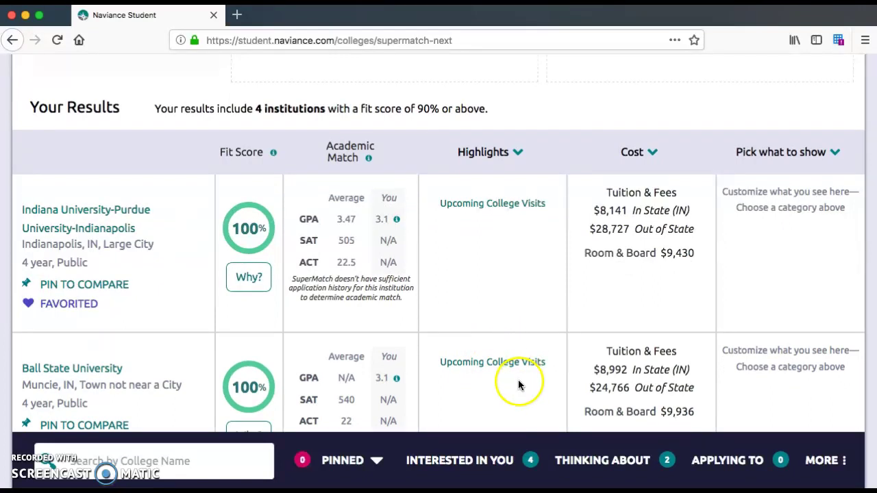
pyautogui.scroll(-1, 453, 366)
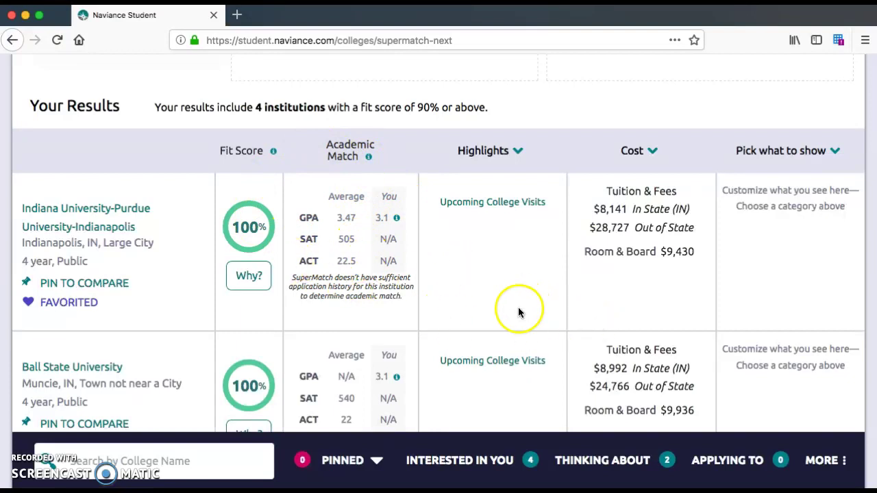
pyautogui.scroll(-1, 519, 312)
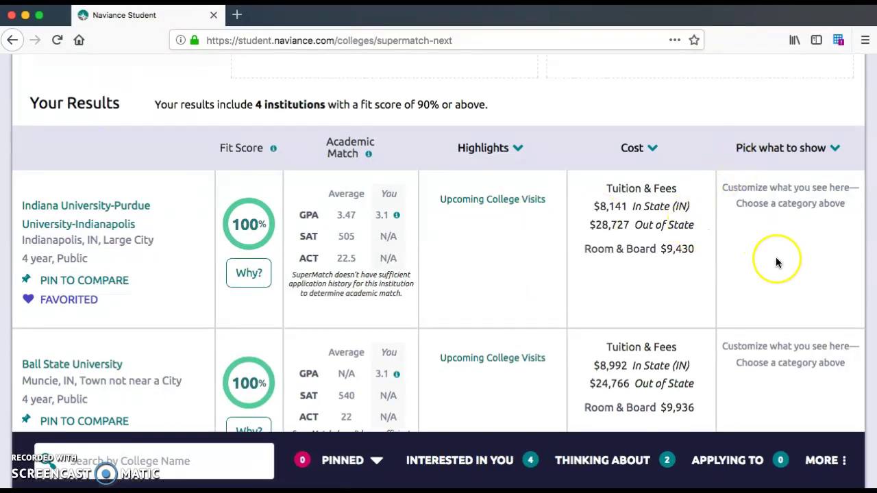
pyautogui.scroll(-3, 777, 262)
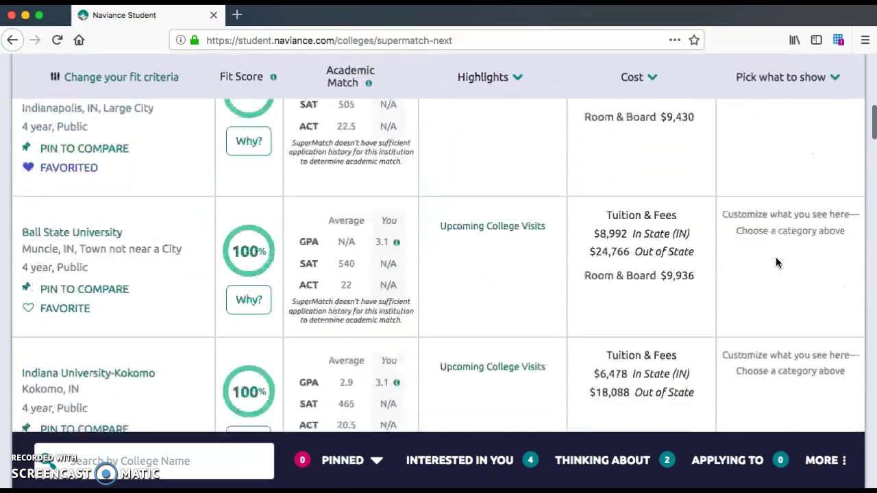
pyautogui.scroll(-3, 776, 263)
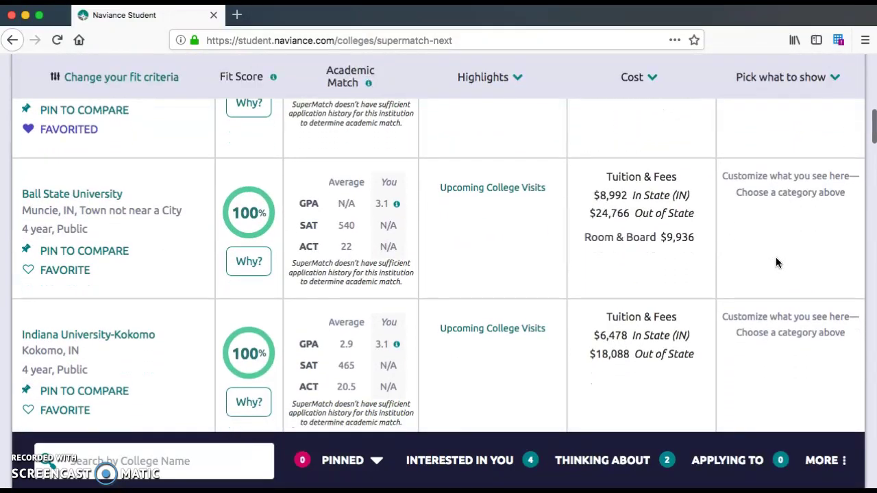
pyautogui.scroll(-2, 157, 334)
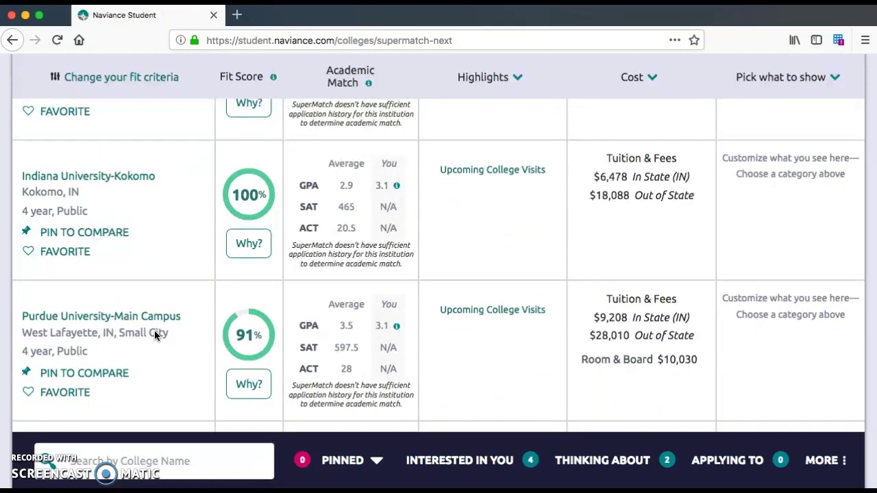
pyautogui.scroll(-5, 155, 335)
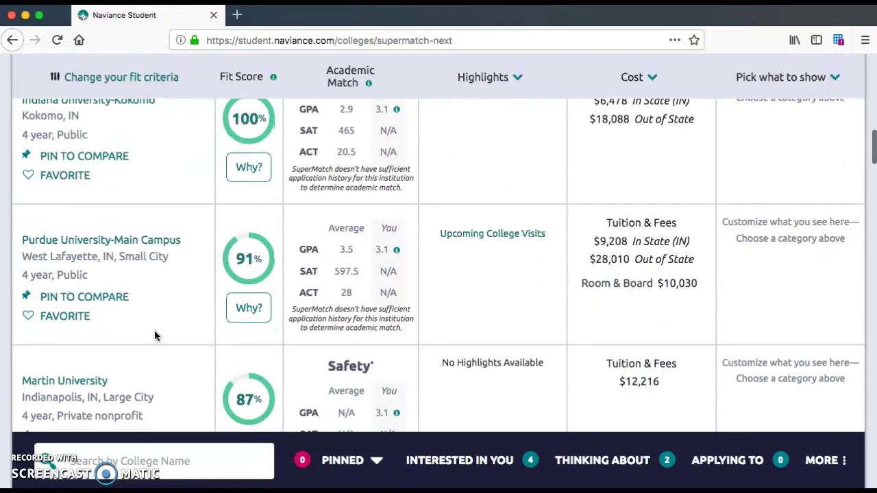
pyautogui.scroll(-7, 155, 335)
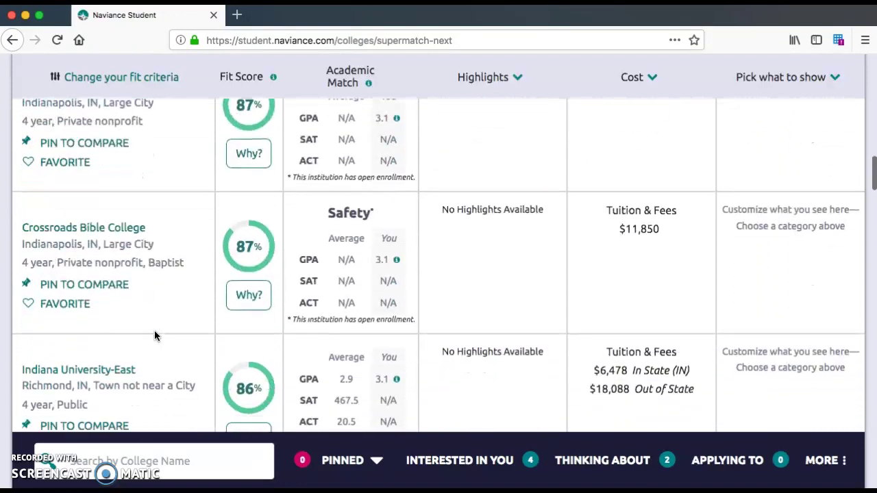
pyautogui.scroll(-4, 155, 335)
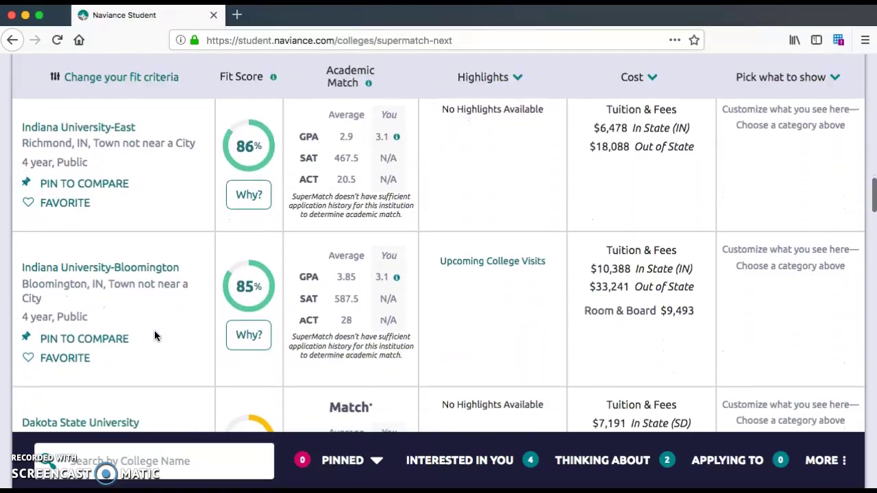
pyautogui.scroll(-6, 155, 335)
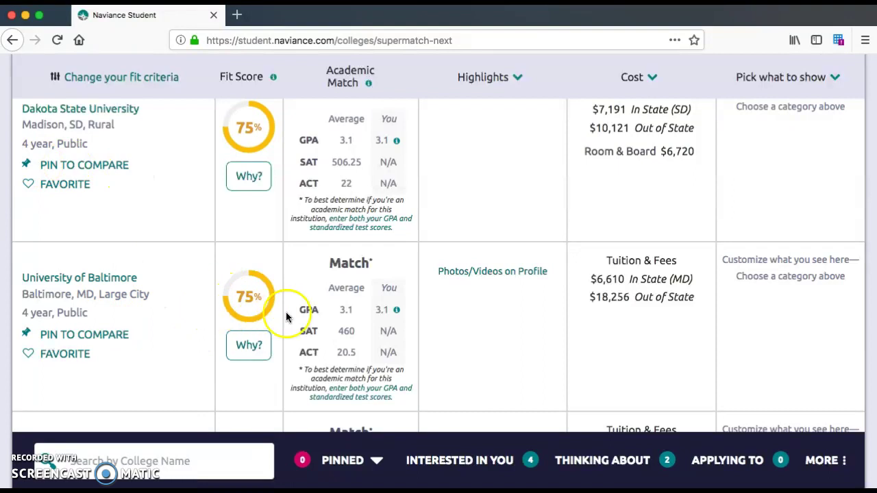
pyautogui.click(249, 346)
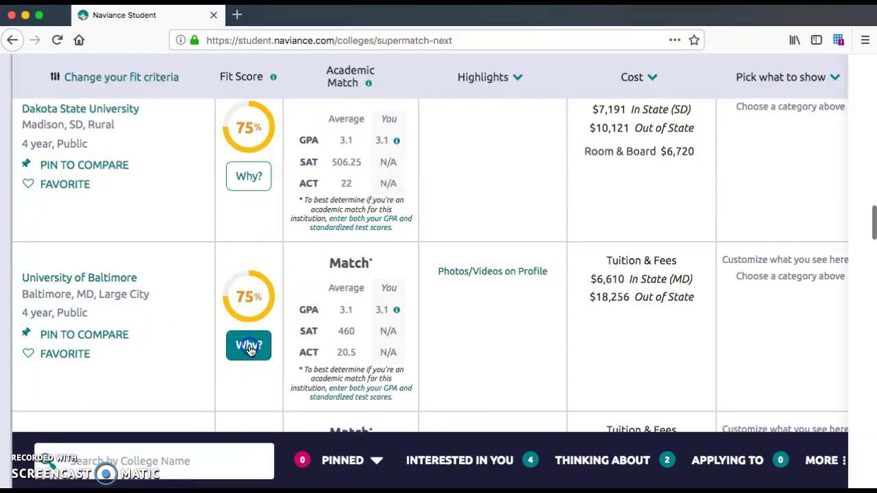
pyautogui.scroll(-2, 626, 411)
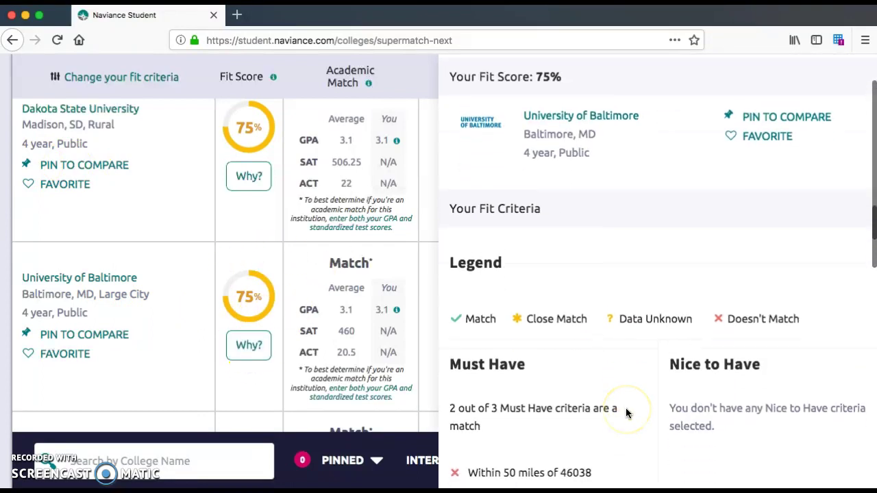
pyautogui.scroll(-5, 625, 411)
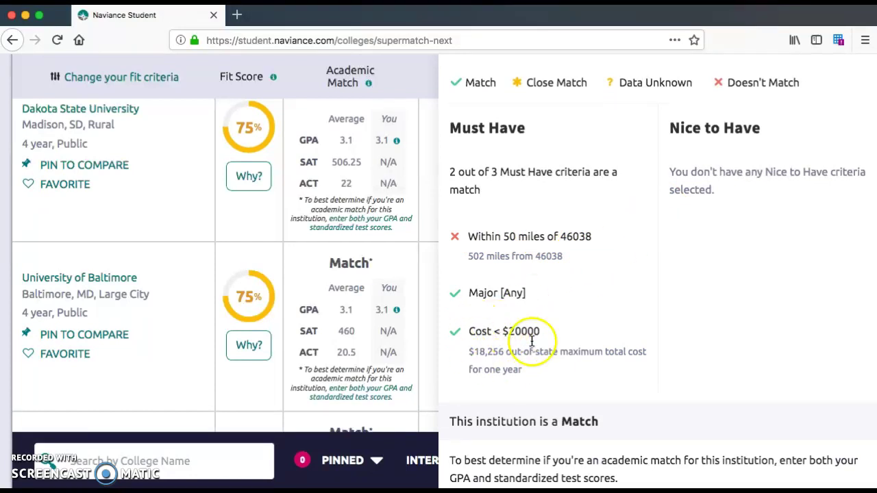
pyautogui.click(399, 66)
pyautogui.scroll(2, 260, 229)
pyautogui.scroll(3, 260, 235)
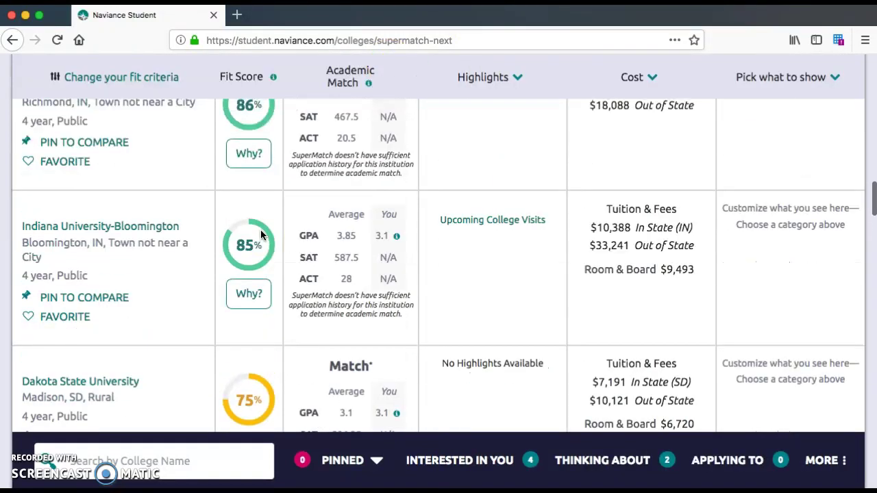
# - Scroll back up the results to Indiana University-Kokomo at 100%
pyautogui.scroll(-1, 261, 235)
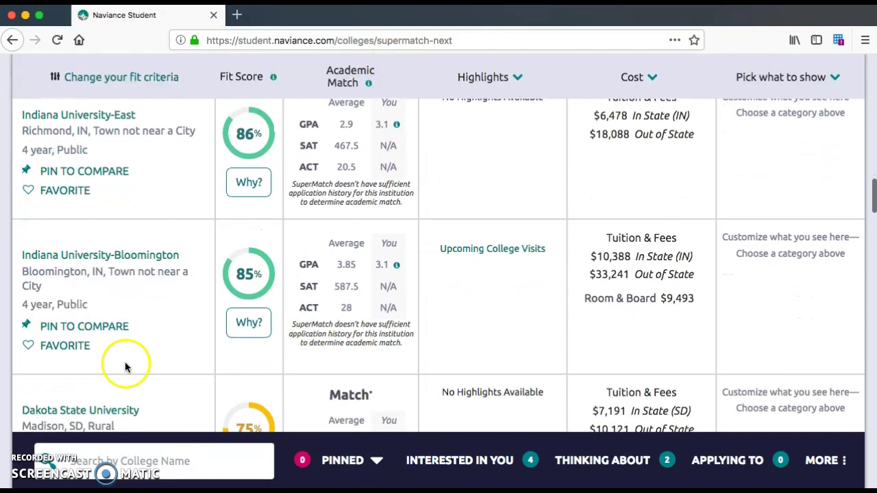
pyautogui.scroll(1, 123, 327)
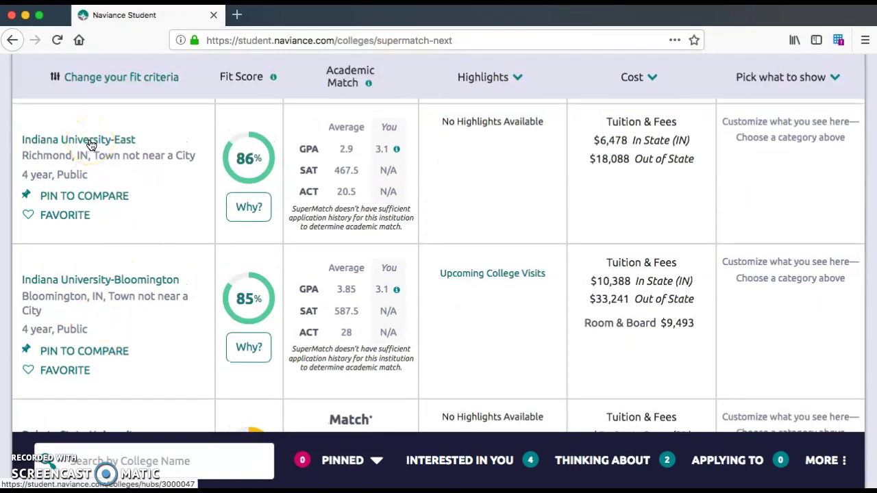
pyautogui.scroll(20, 91, 144)
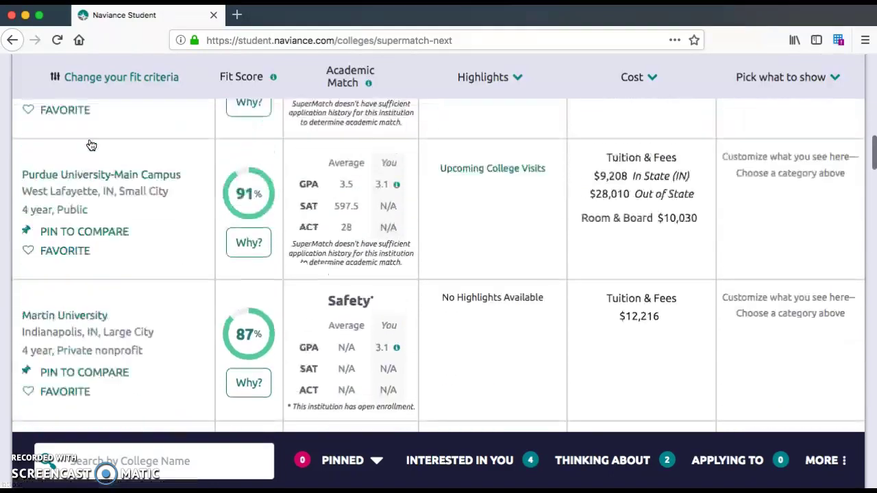
pyautogui.scroll(5, 91, 145)
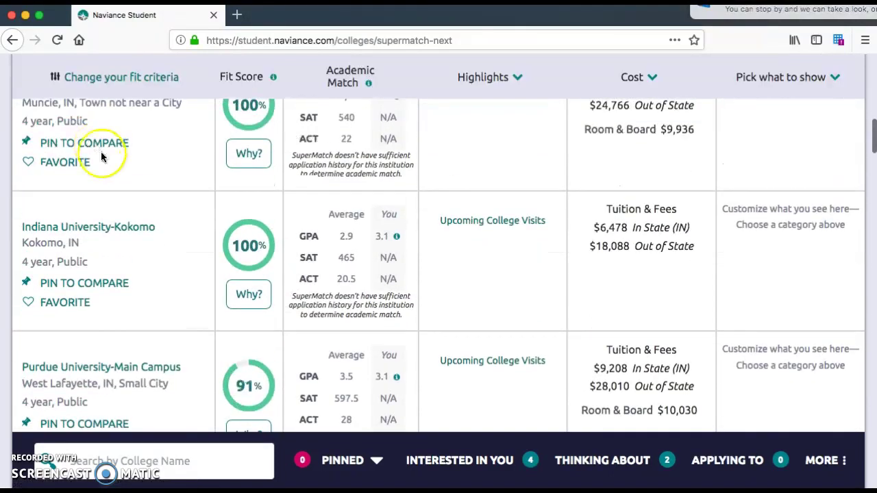
pyautogui.scroll(1, 85, 191)
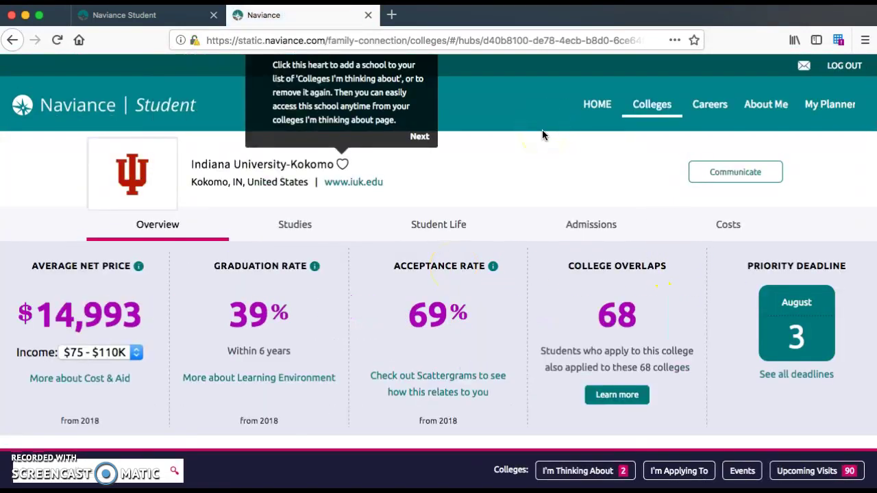
# - Review the Indiana University-Kokomo profile in its new tab ($14,993 net price, 69% acceptance)
pyautogui.scroll(-1, 279, 323)
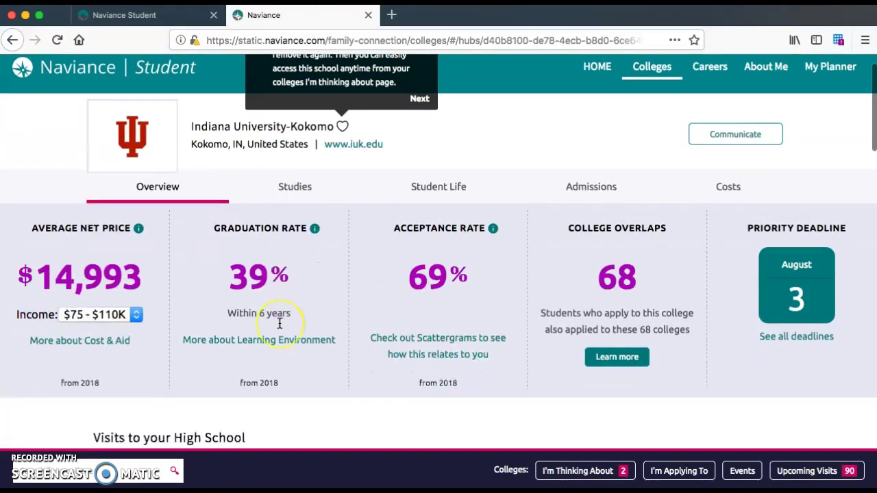
pyautogui.scroll(-5, 279, 323)
pyautogui.scroll(-5, 279, 324)
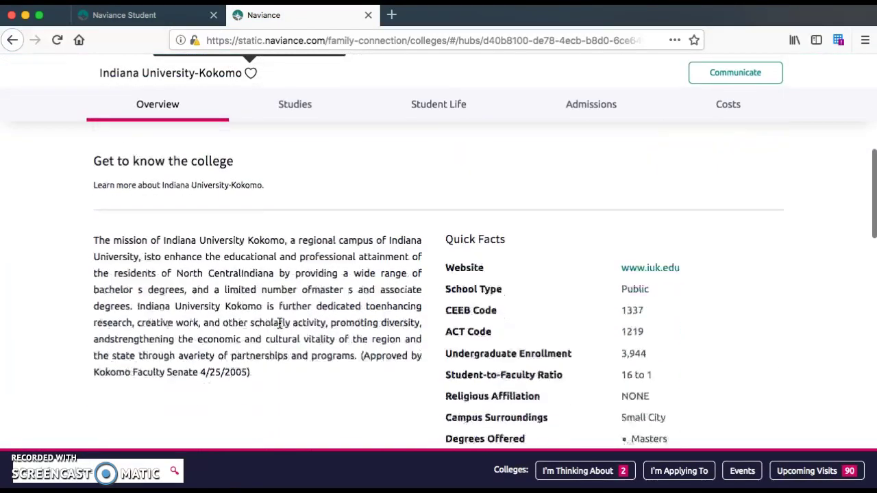
pyautogui.scroll(-2, 279, 324)
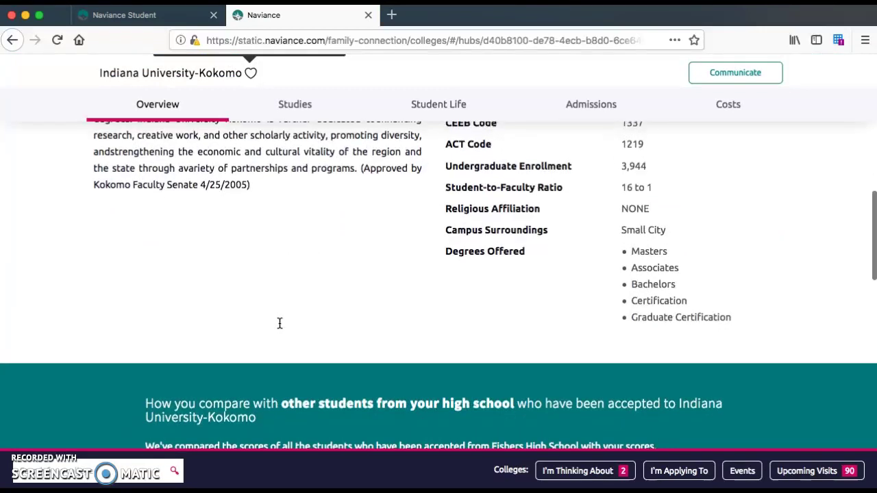
pyautogui.scroll(7, 279, 323)
pyautogui.scroll(3, 280, 323)
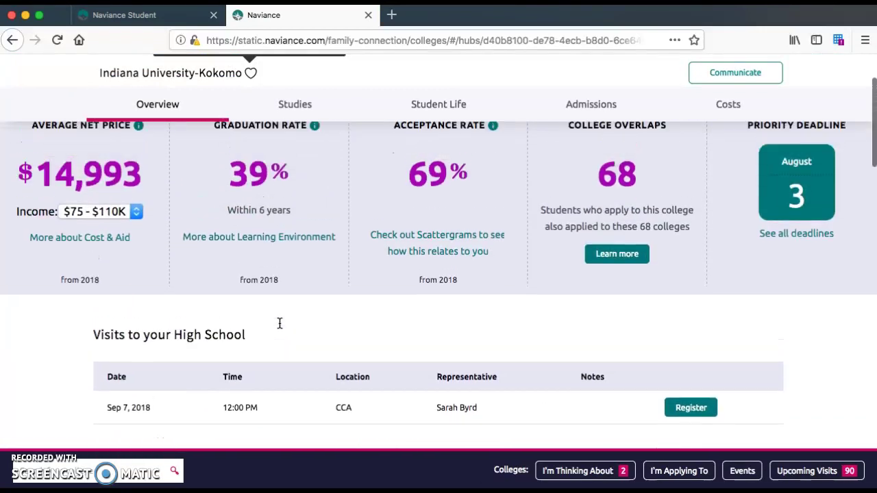
pyautogui.click(73, 108)
# - Go back and return to the SuperMatch results in the Naviance Student tab
pyautogui.click(12, 40)
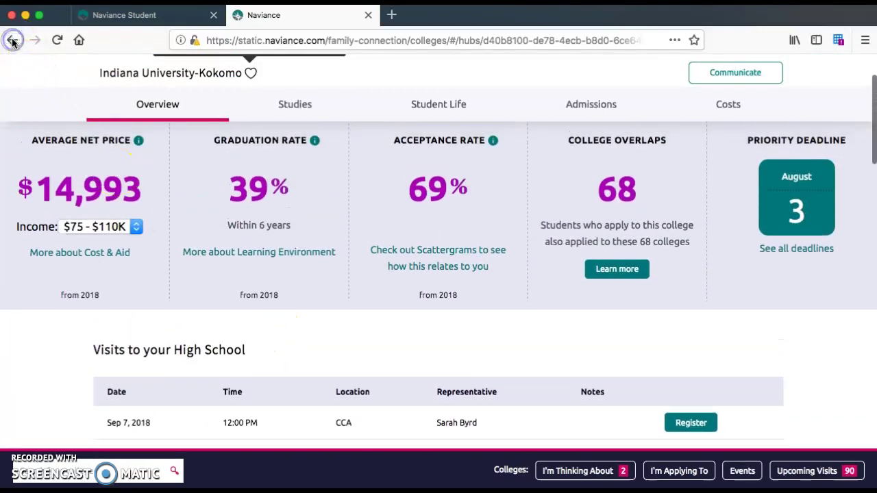
pyautogui.click(15, 36)
pyautogui.click(18, 33)
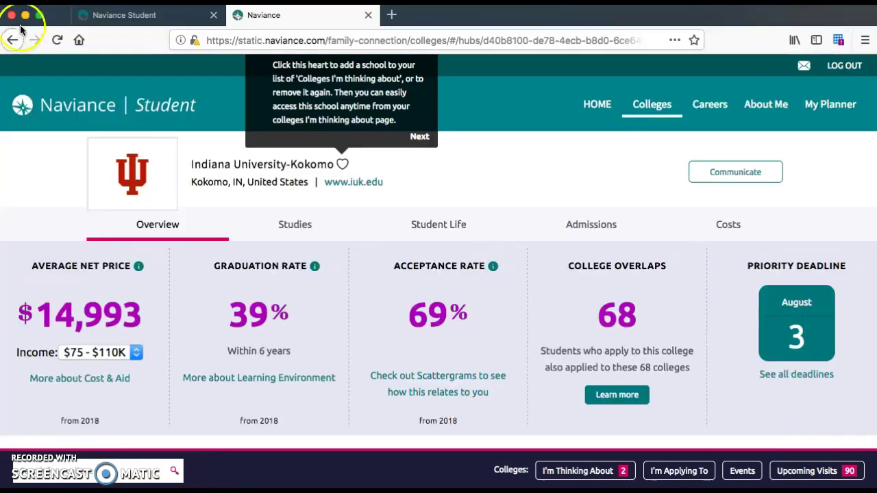
pyautogui.click(117, 20)
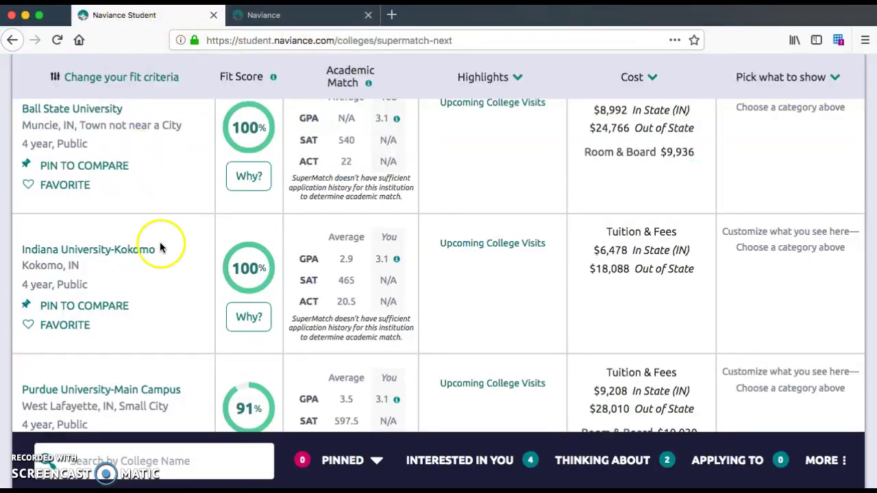
# - Favorite Purdue University-Main Campus and Indiana University-Kokomo, bringing Thinking About to 4, then return to the page top
pyautogui.scroll(5, 160, 247)
pyautogui.scroll(-2, 159, 247)
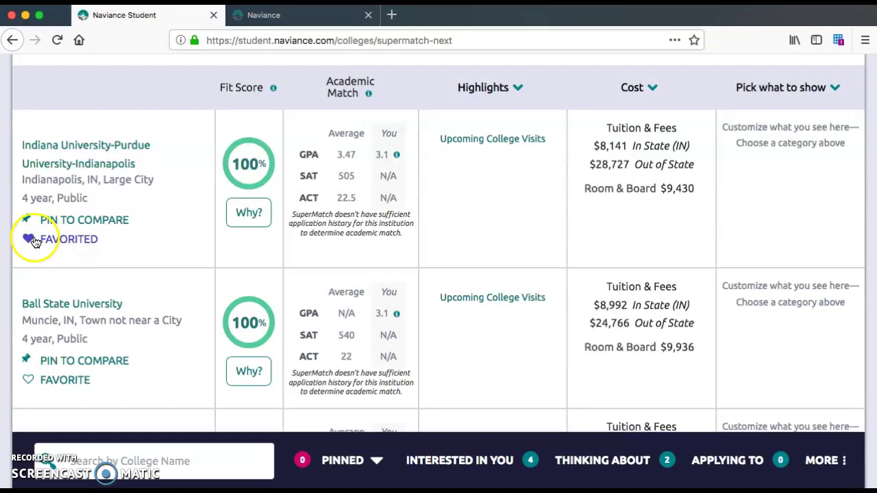
pyautogui.scroll(-3, 115, 260)
pyautogui.scroll(-4, 115, 261)
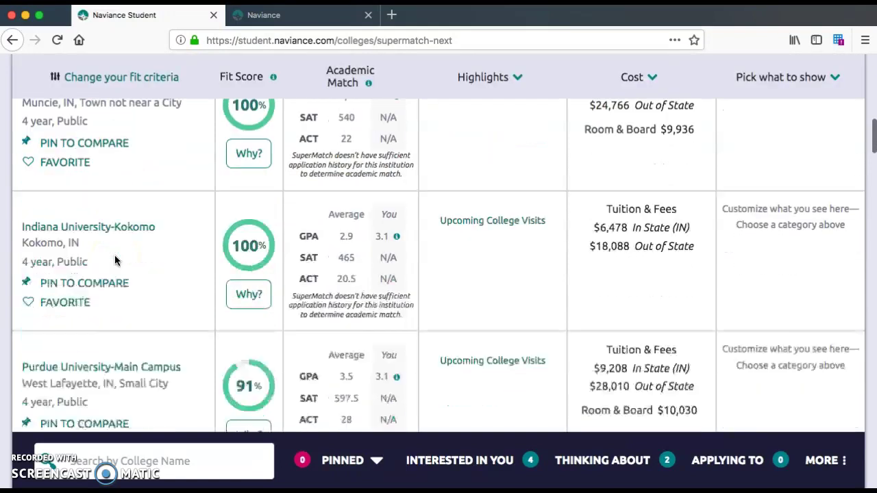
pyautogui.click(27, 261)
pyautogui.scroll(2, 81, 297)
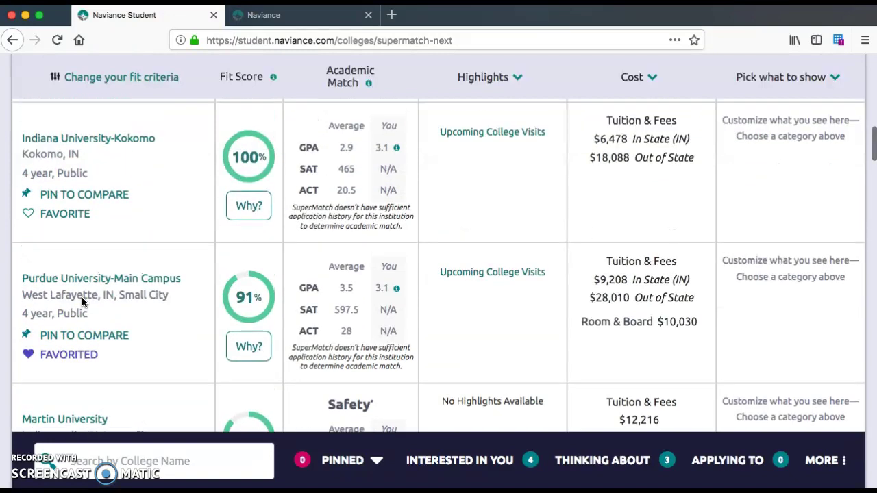
pyautogui.click(30, 213)
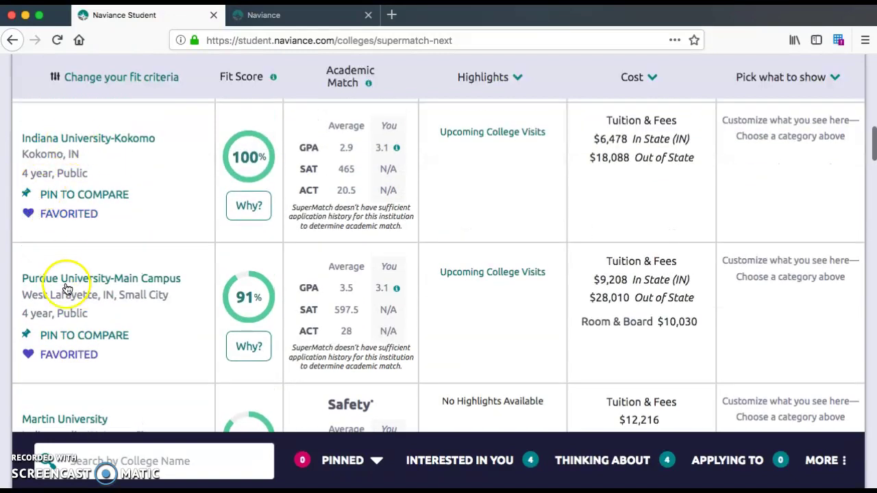
pyautogui.scroll(3, 128, 247)
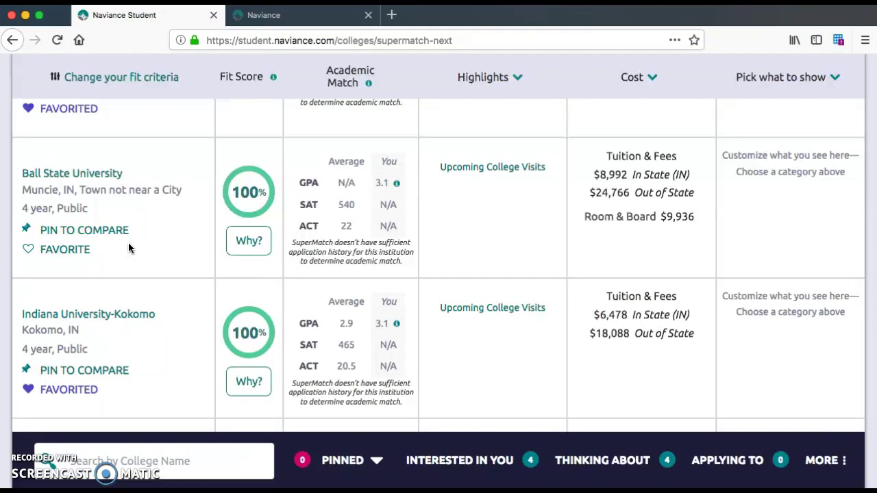
pyautogui.scroll(15, 322, 216)
pyautogui.click(266, 197)
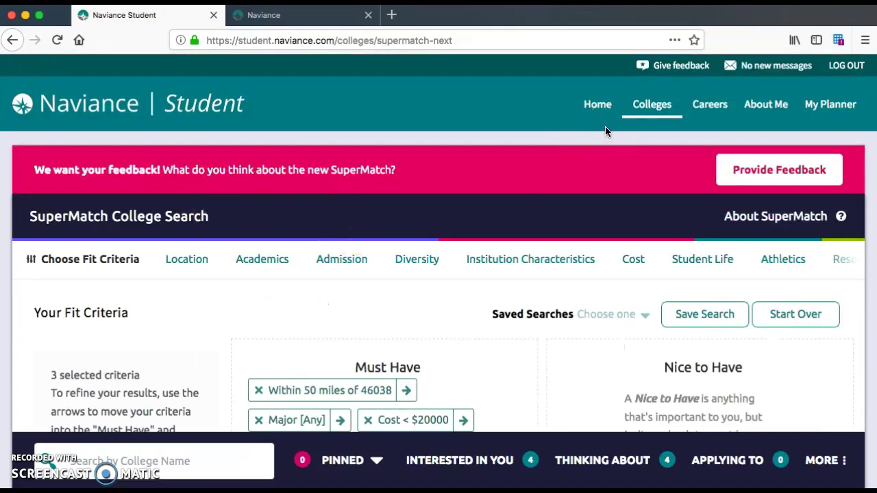
# - Go to Colleges > I'm thinking about from the top navigation
pyautogui.click(649, 106)
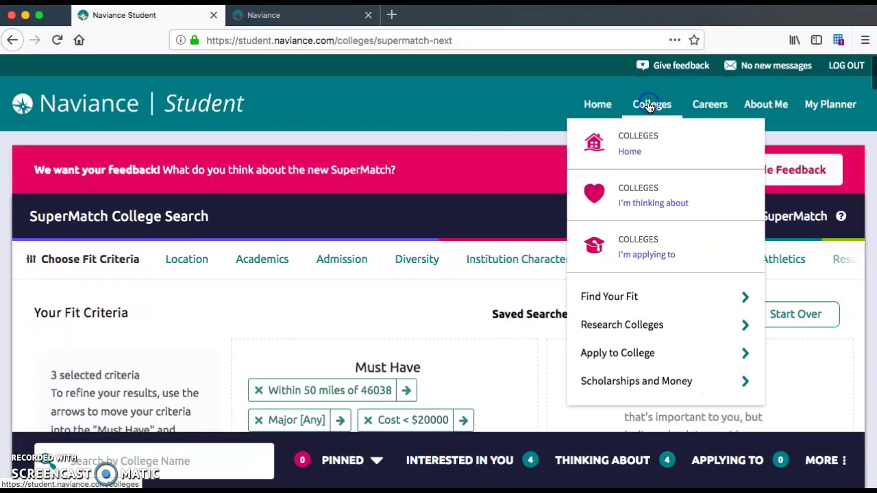
pyautogui.click(649, 206)
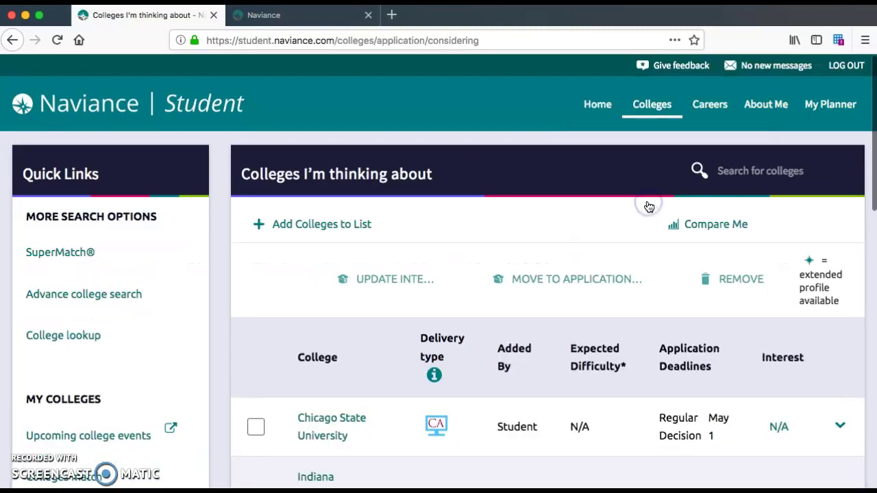
pyautogui.scroll(-1, 597, 323)
pyautogui.scroll(-5, 596, 323)
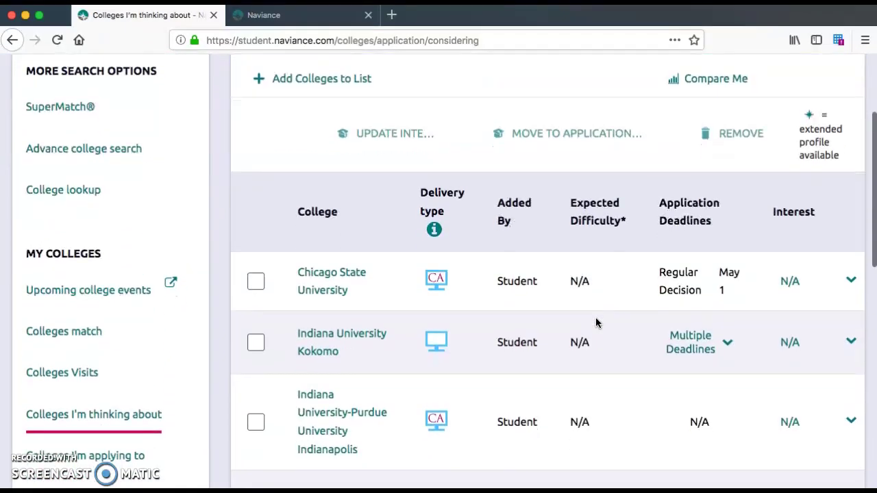
pyautogui.scroll(2, 596, 323)
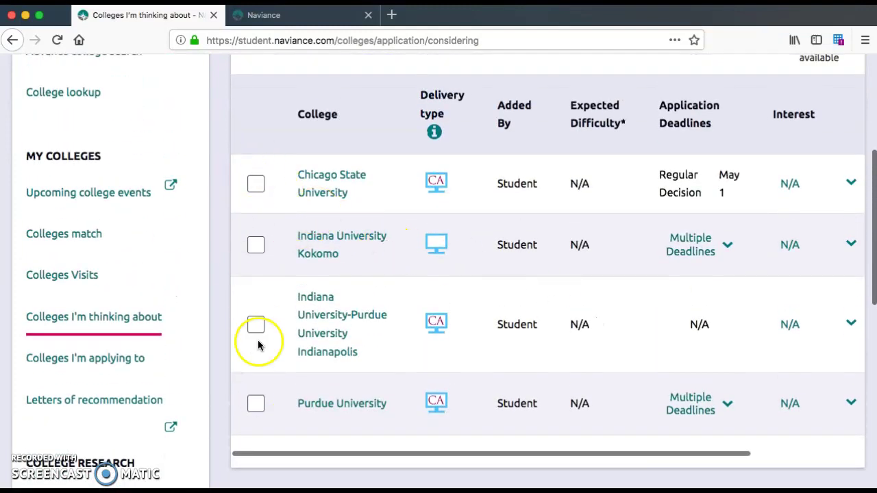
pyautogui.scroll(-2, 426, 300)
pyautogui.scroll(2, 426, 300)
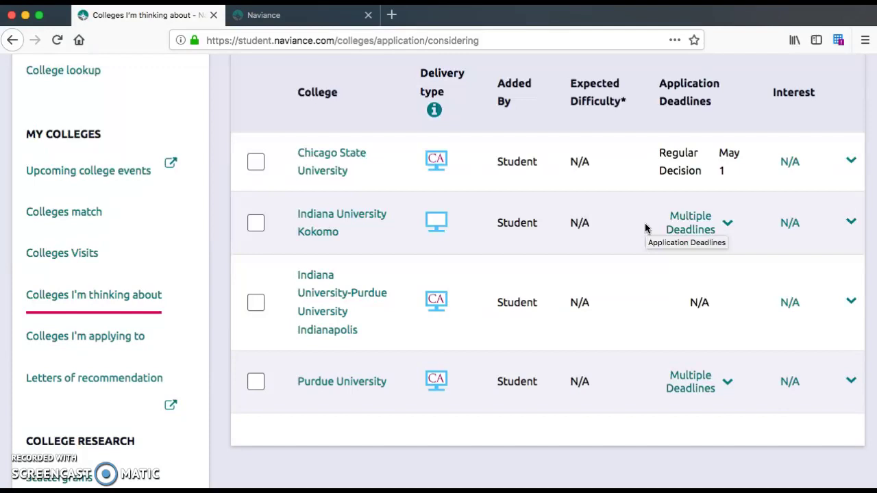
pyautogui.scroll(3, 645, 228)
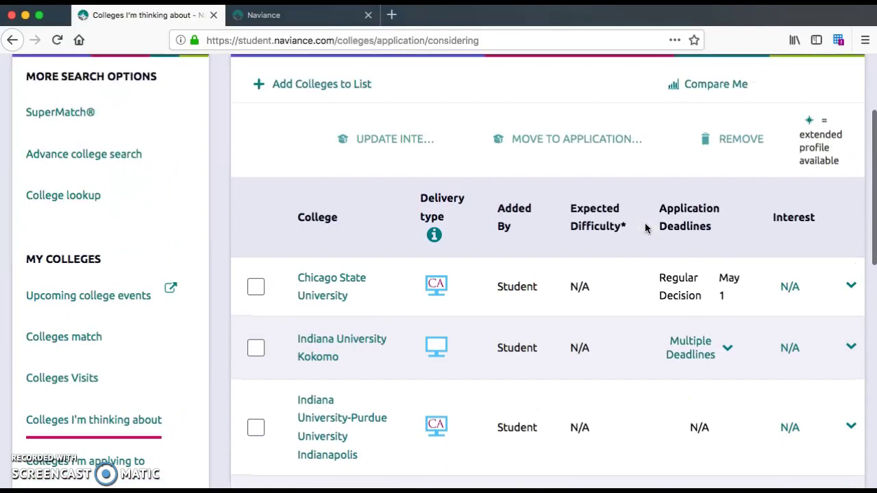
pyautogui.scroll(-2, 645, 228)
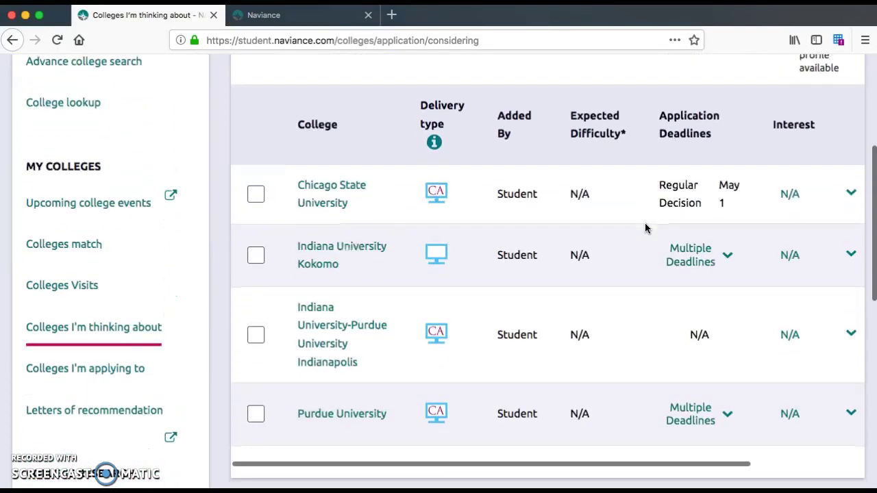
pyautogui.click(309, 204)
# - Remove Chicago State University, leaving Indiana University Kokomo, IUPUI and Purdue in the list
pyautogui.click(255, 195)
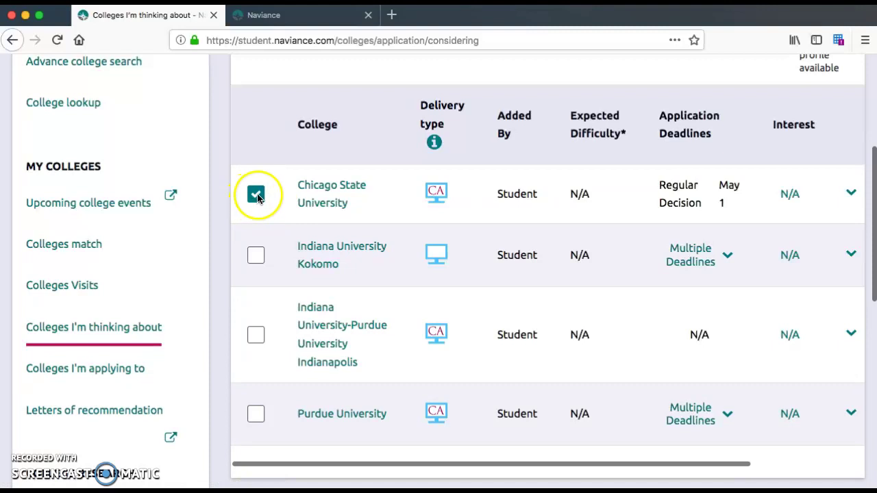
pyautogui.scroll(3, 355, 209)
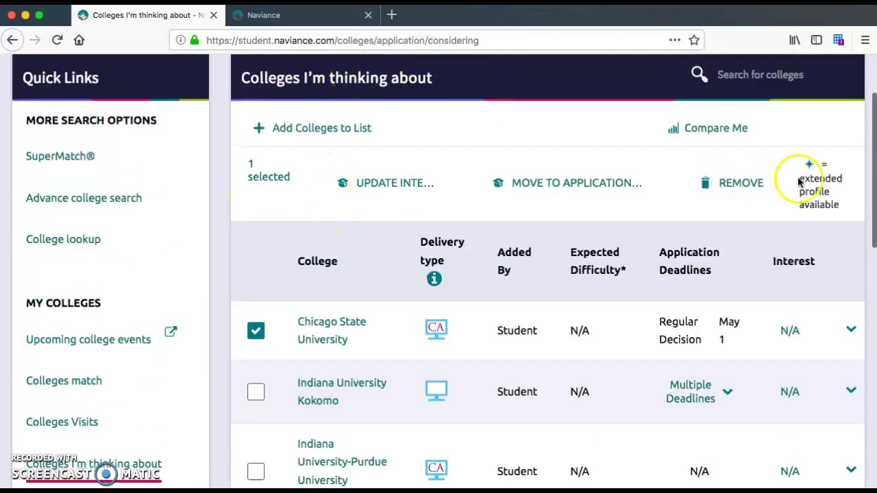
pyautogui.click(732, 185)
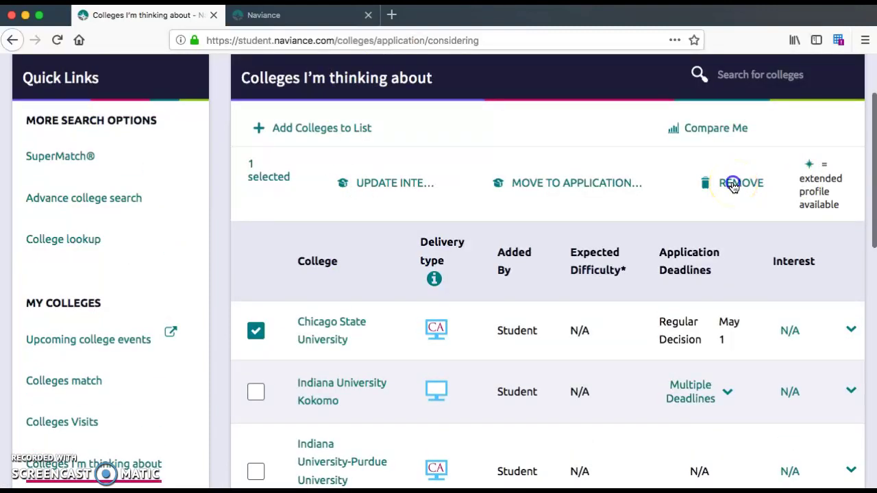
pyautogui.click(345, 266)
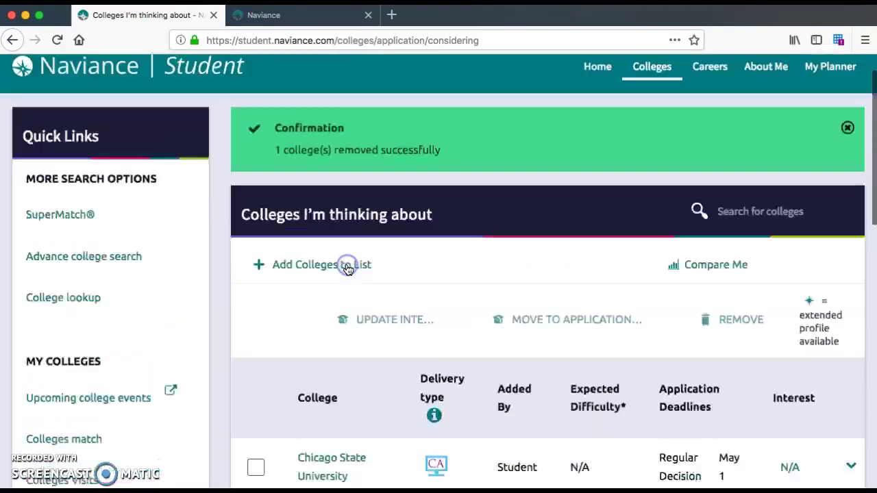
pyautogui.scroll(-3, 568, 322)
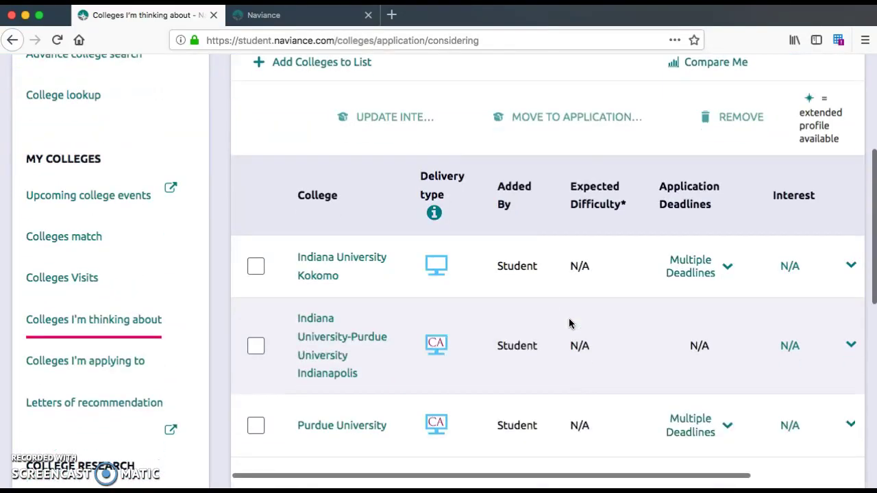
pyautogui.scroll(-1, 569, 323)
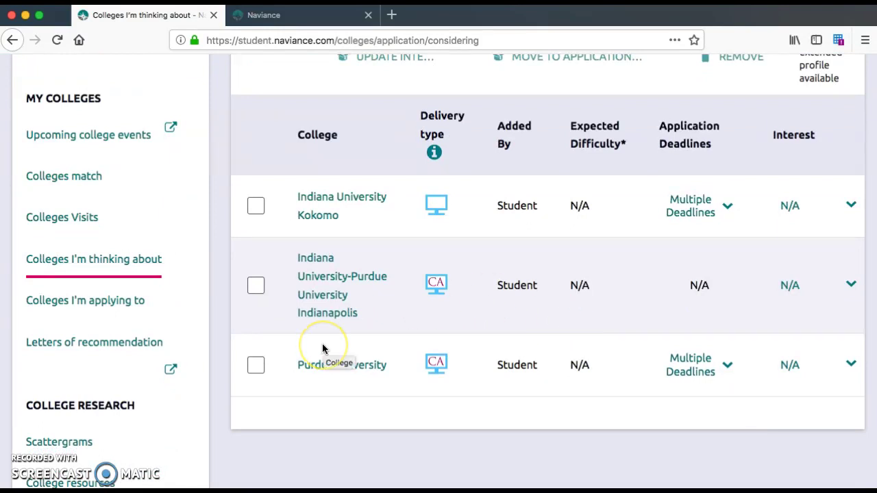
pyautogui.scroll(-1, 393, 295)
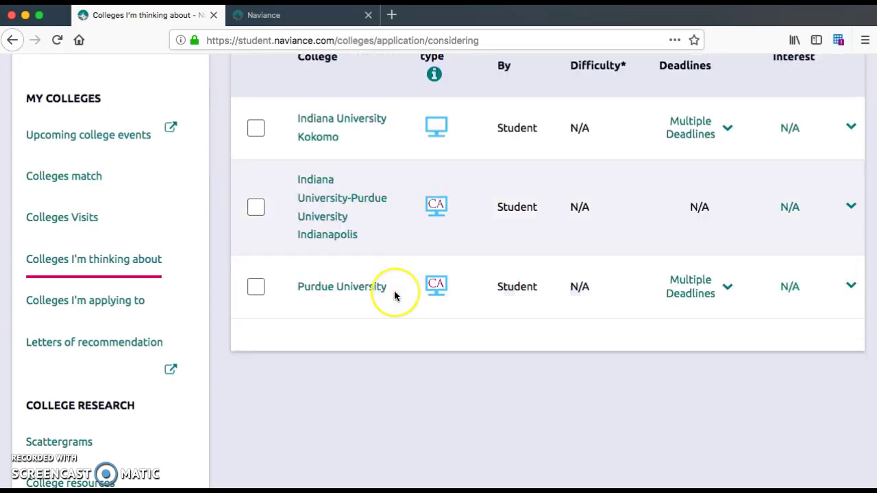
pyautogui.scroll(3, 394, 296)
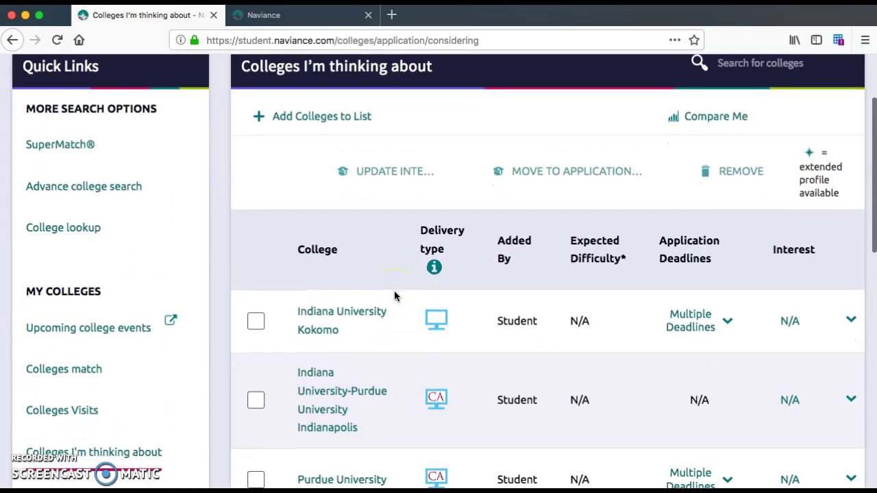
pyautogui.scroll(-1, 388, 342)
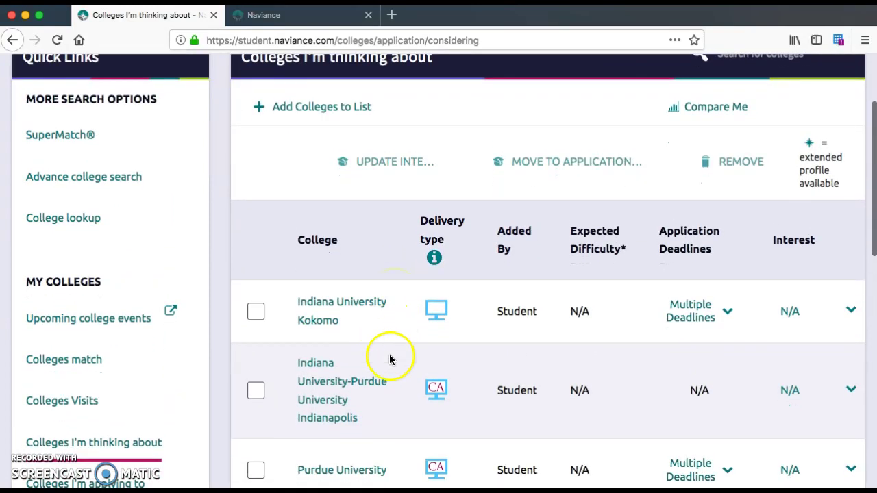
pyautogui.click(257, 392)
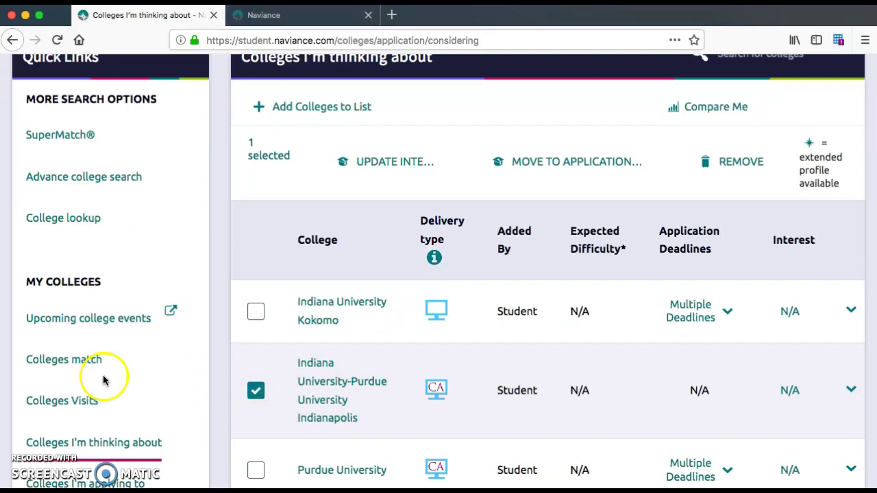
pyautogui.click(550, 171)
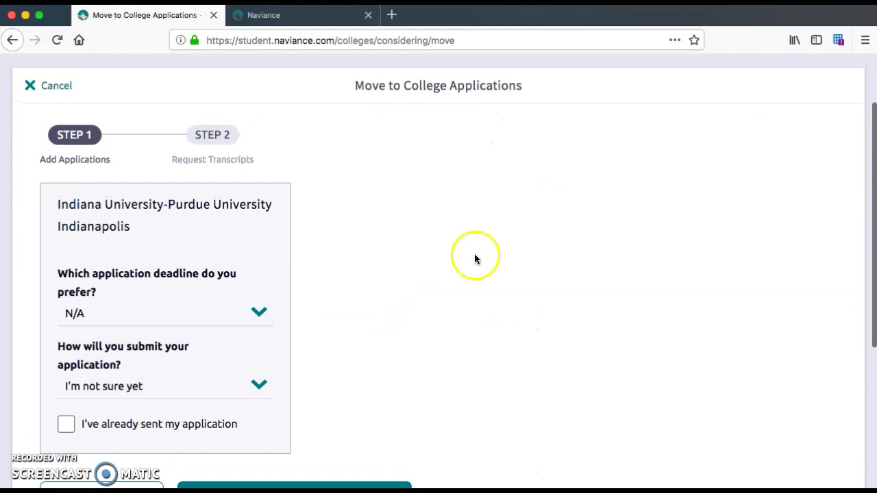
pyautogui.click(13, 40)
pyautogui.scroll(-1, 424, 231)
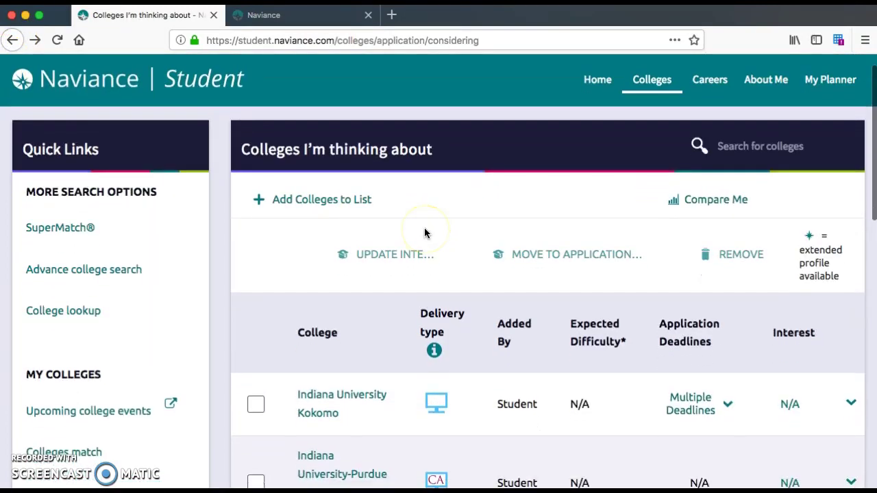